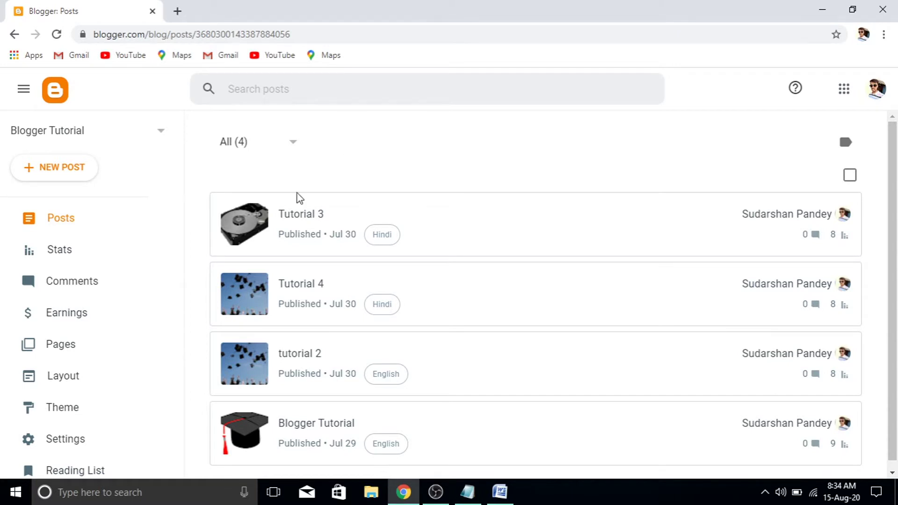
View the live blog and open the full Tutorial 3 post.
scroll(181, 406, "down", 3)
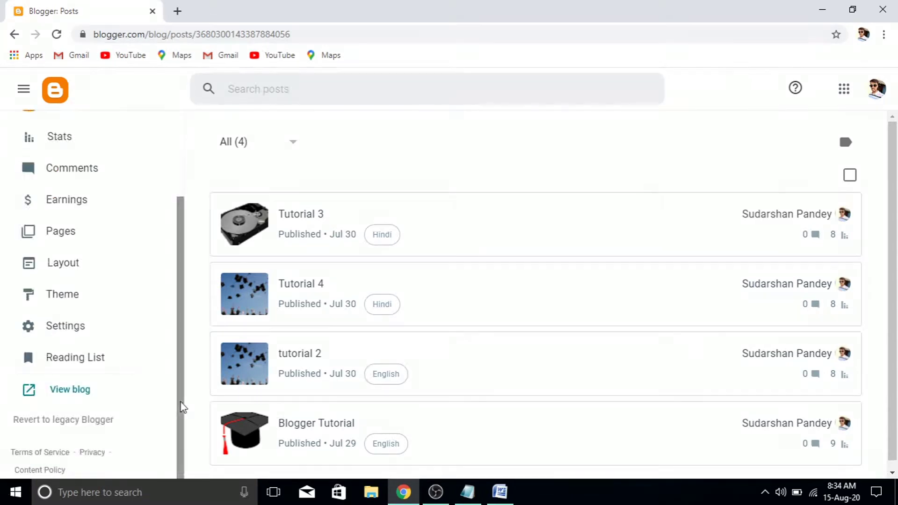
left_click(82, 395)
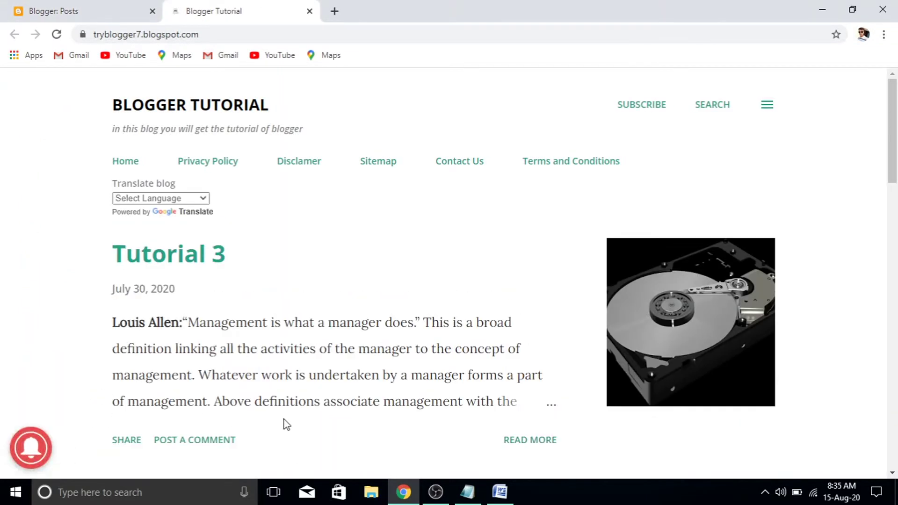
left_click(516, 441)
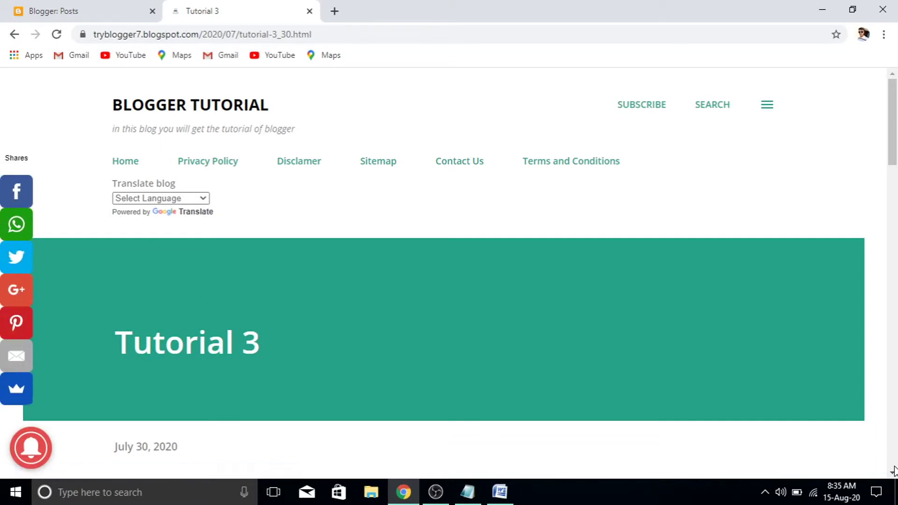
Check whether the paragraph under "Louis Allen:" in the Tutorial 3 post can be selected, and clear the selection.
scroll(893, 468, "down", 20)
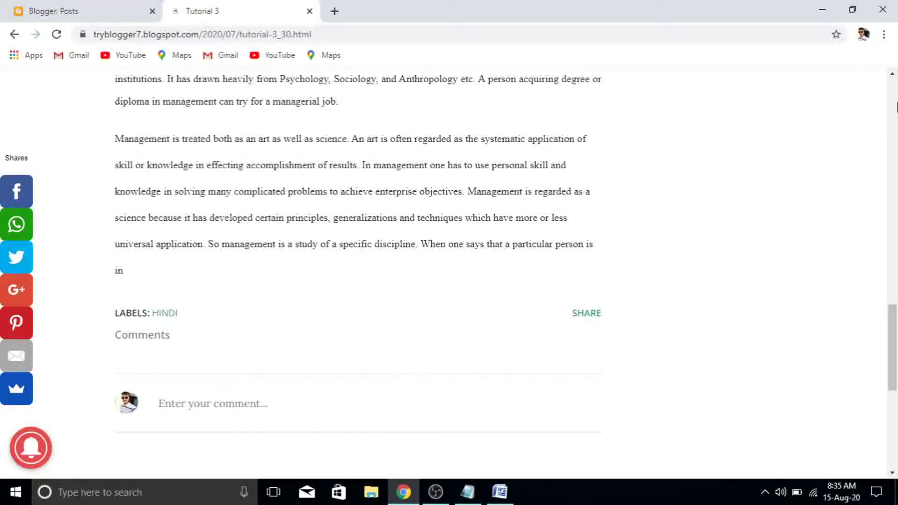
scroll(893, 81, "down", 1)
scroll(893, 81, "up", 7)
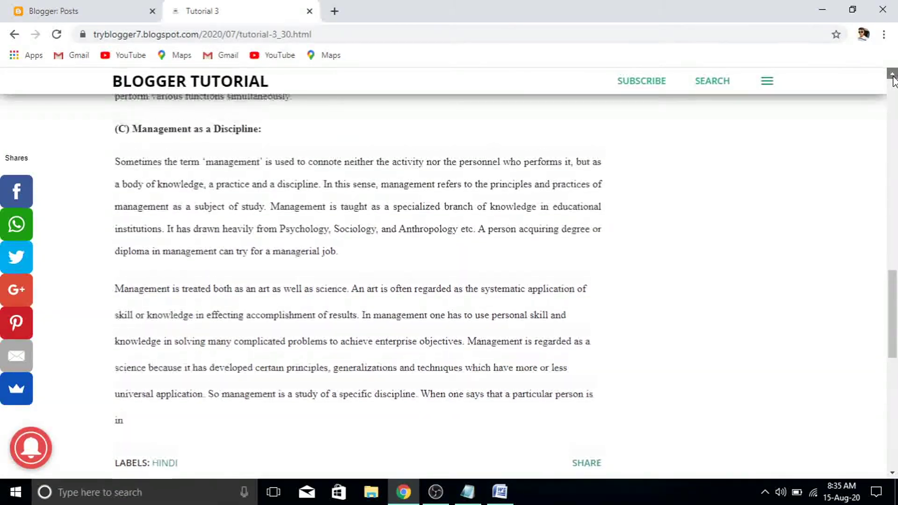
scroll(893, 80, "up", 4)
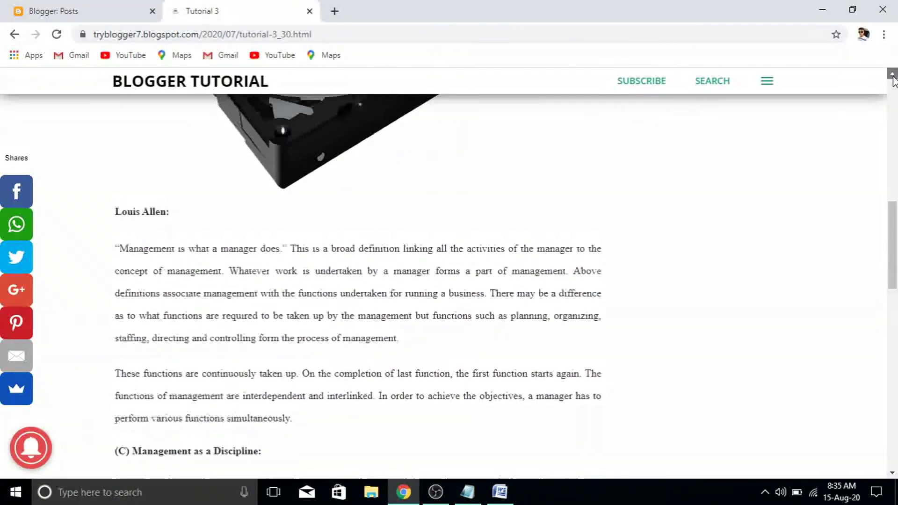
left_click_drag(117, 249, 445, 345)
left_click(444, 345)
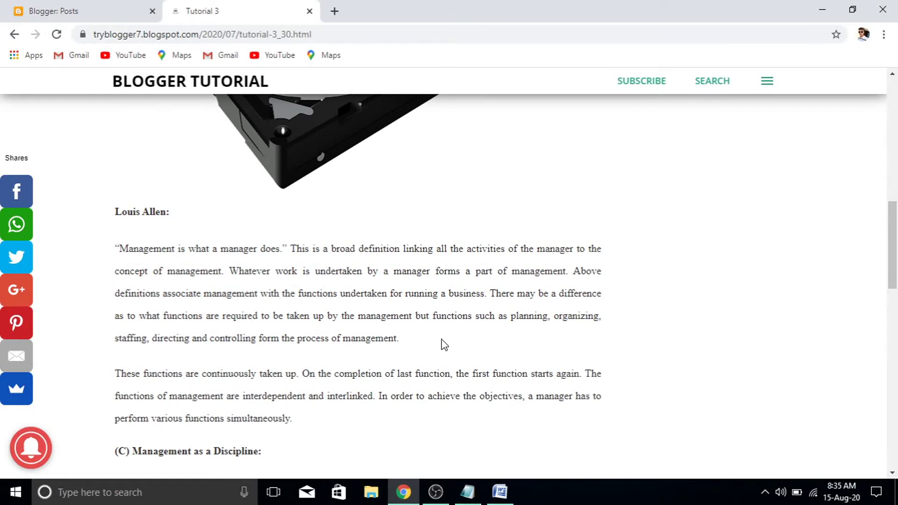
Open the blog's Layout page in Blogger and copy the entire copy-prevention script from the Word document.
left_click(76, 6)
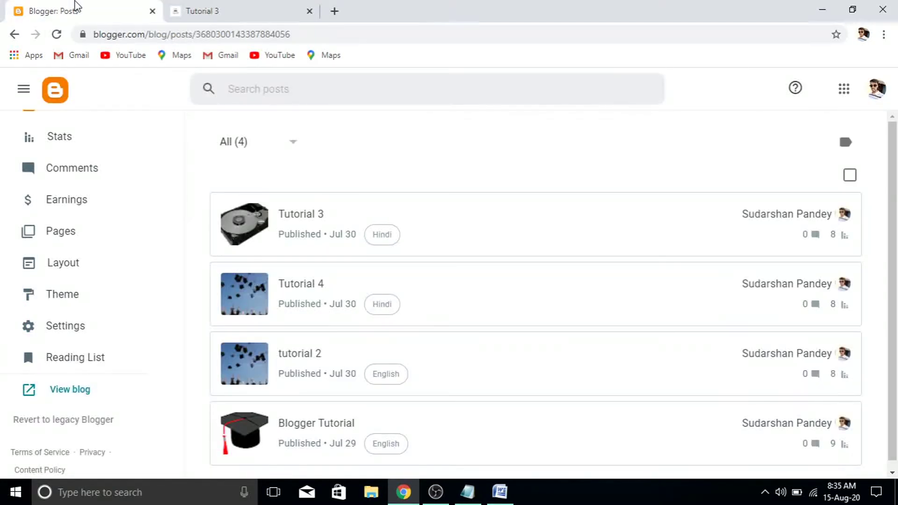
left_click(71, 264)
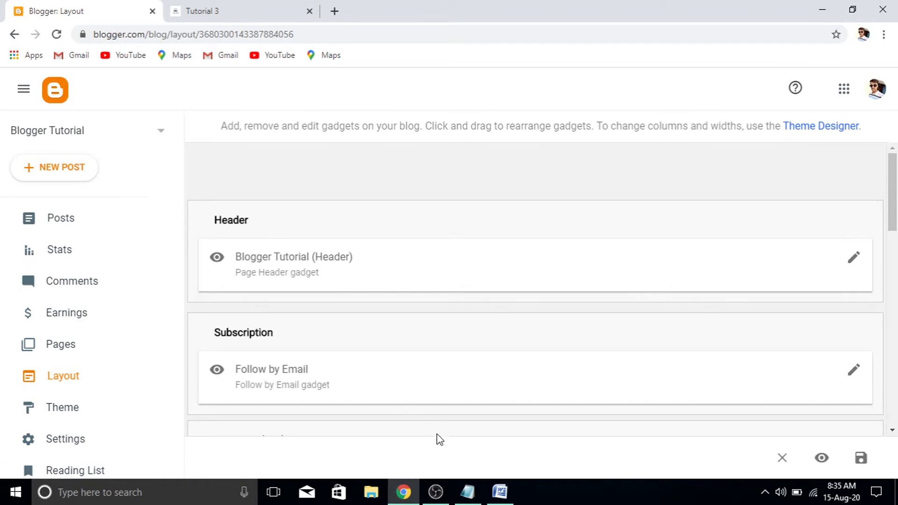
left_click(499, 493)
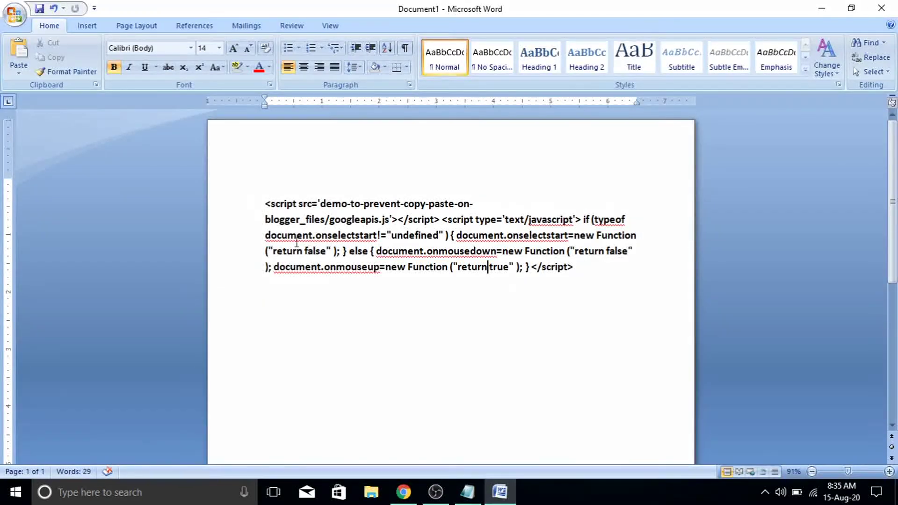
left_click_drag(265, 204, 577, 287)
key("ctrl+c")
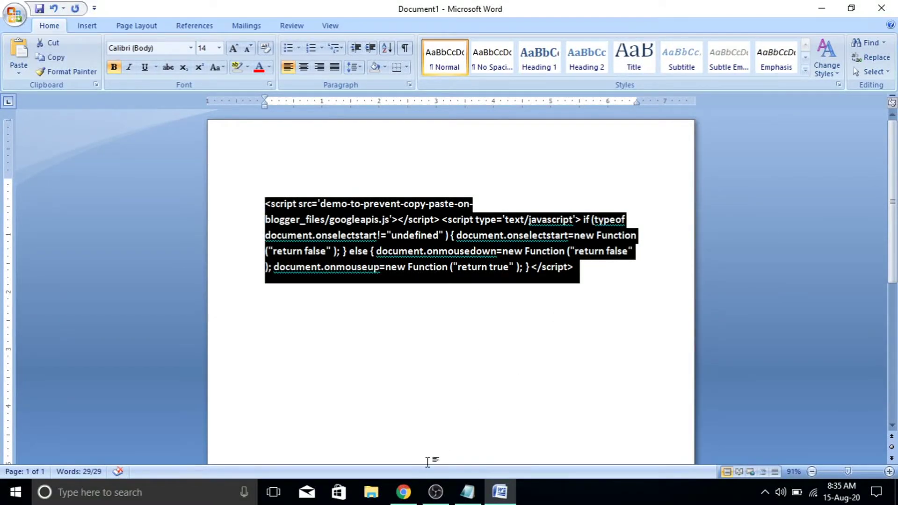
Return to the Blogger layout in Chrome and start adding an HTML/JavaScript gadget to the Sidebar section.
left_click(403, 491)
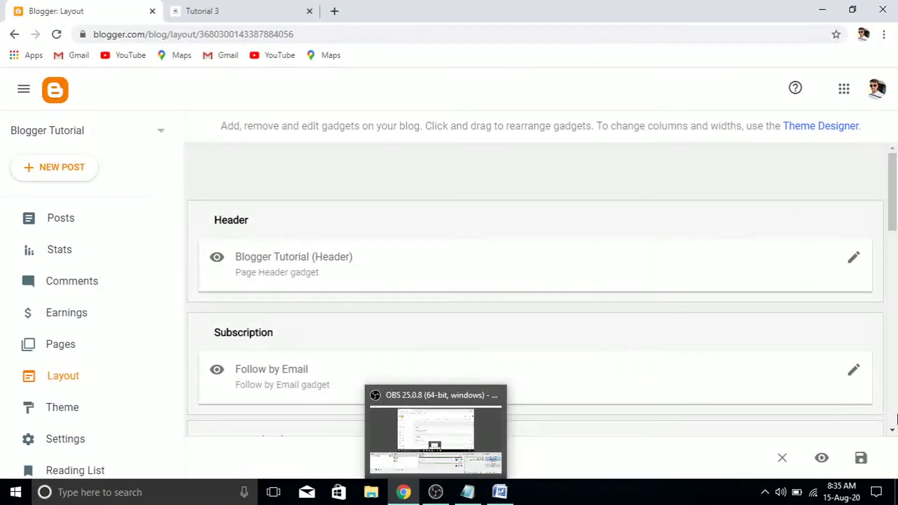
left_click(891, 430)
left_click(892, 430)
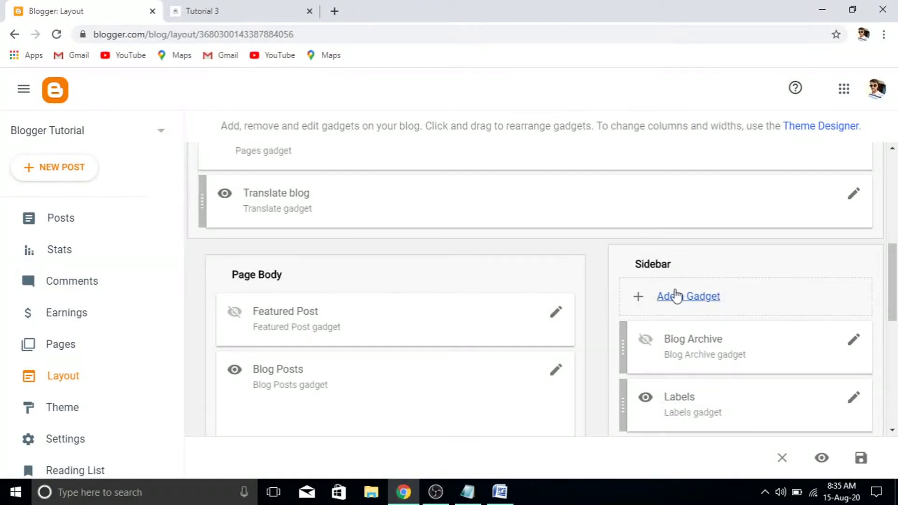
left_click(677, 297)
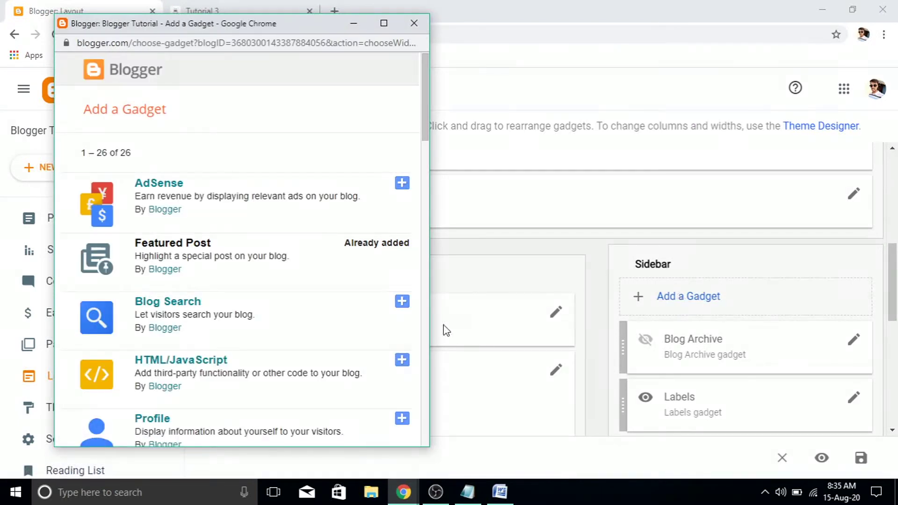
left_click(403, 360)
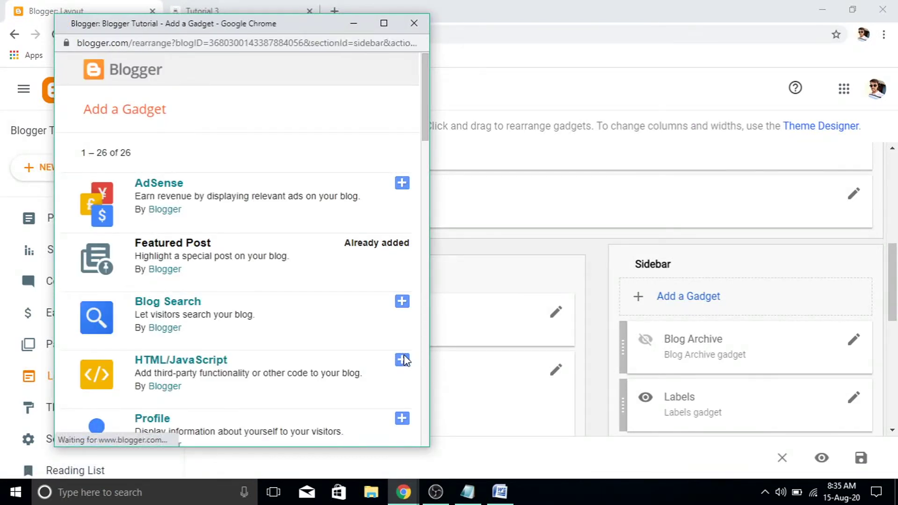
Paste the copied script into the HTML/JavaScript gadget's content and save the gadget.
left_click(172, 301)
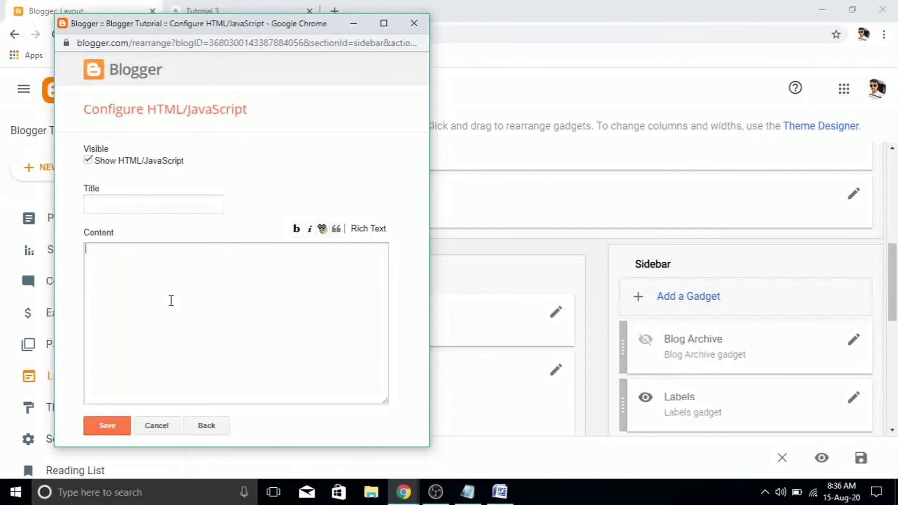
key("ctrl+v")
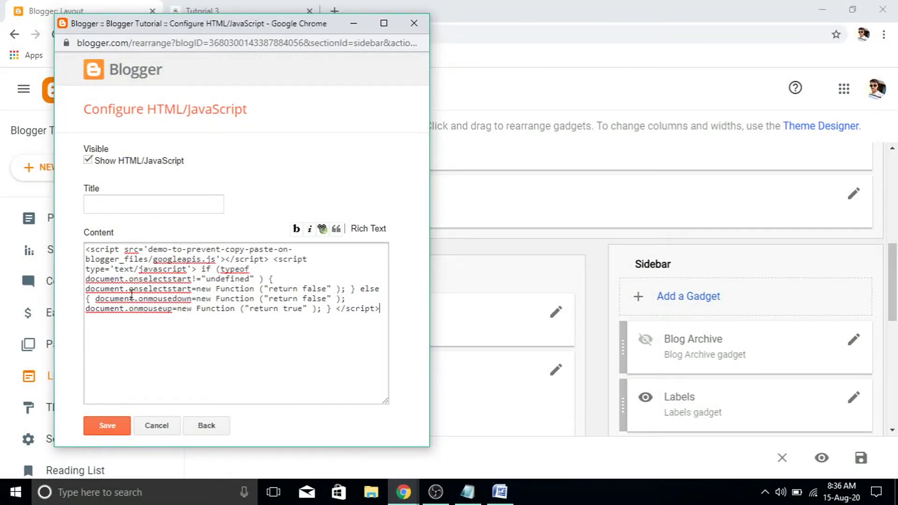
left_click(117, 425)
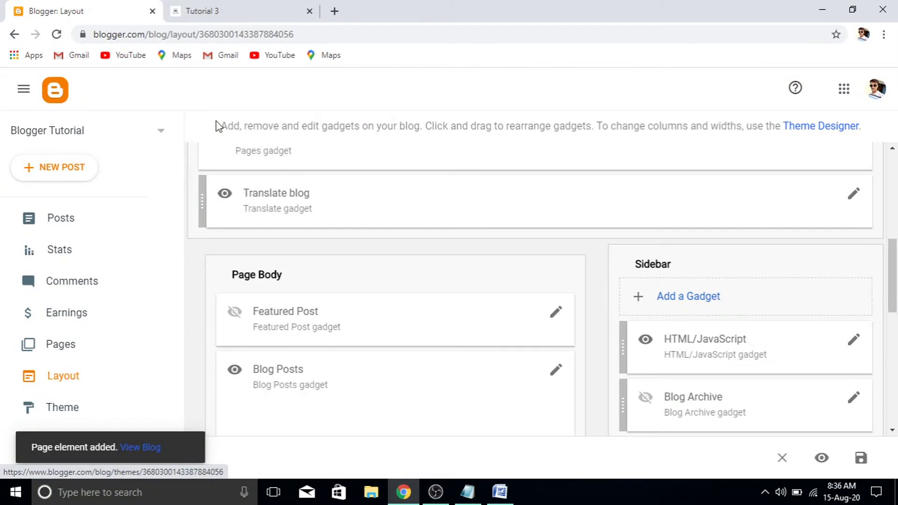
Reload the live Tutorial 3 post to test the text-selection block.
left_click(224, 9)
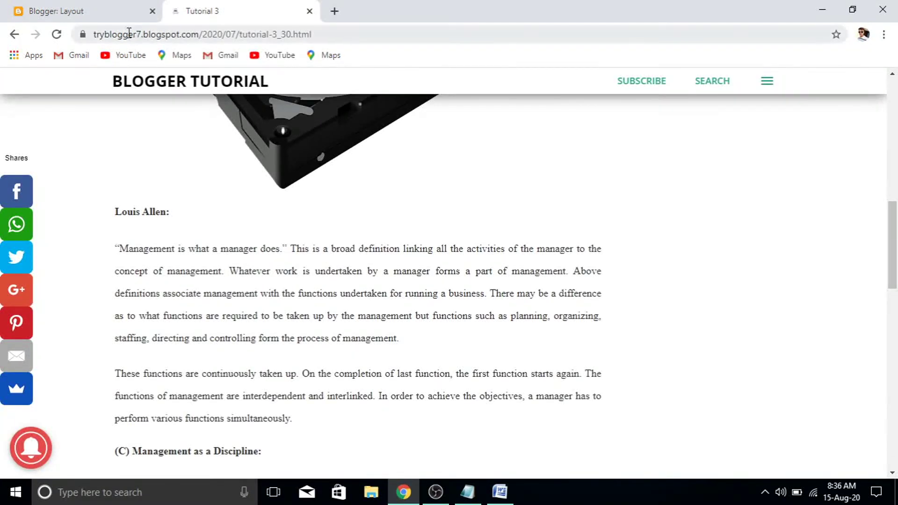
left_click(57, 35)
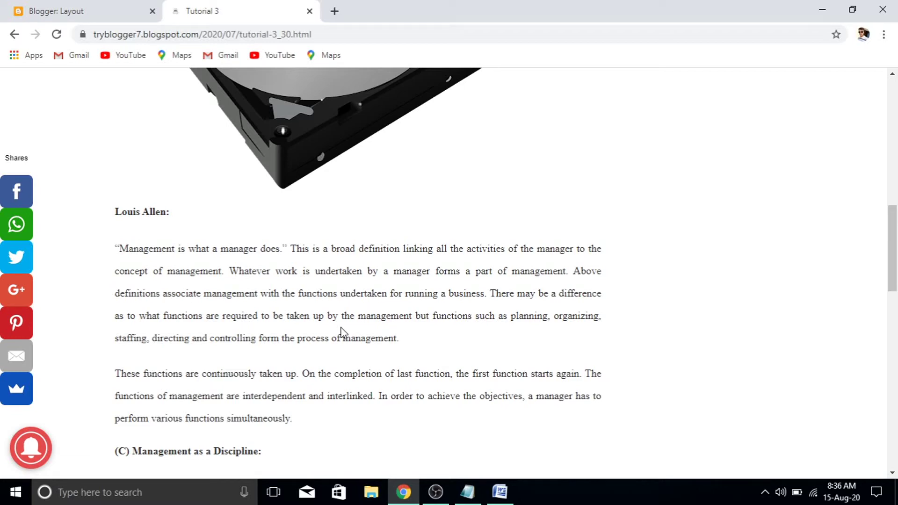
Open Google Drive from the Google apps in a new browser tab.
left_click(336, 12)
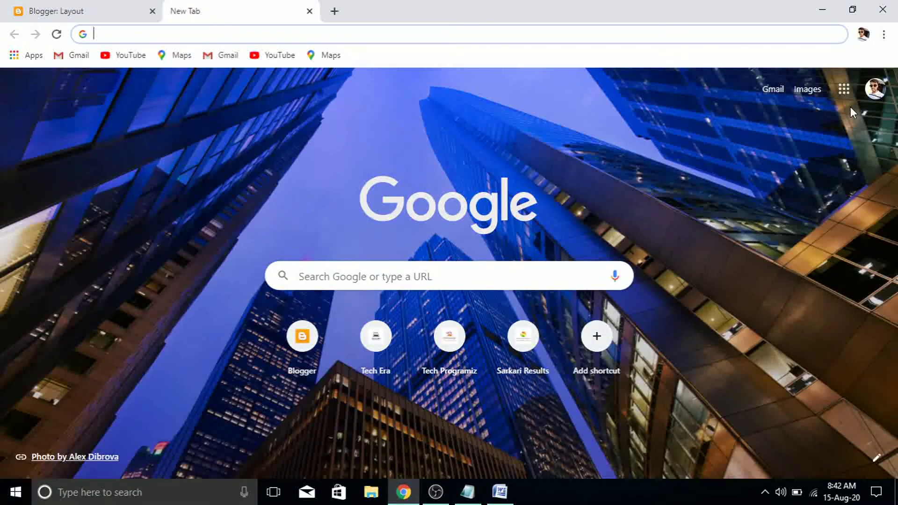
left_click(843, 89)
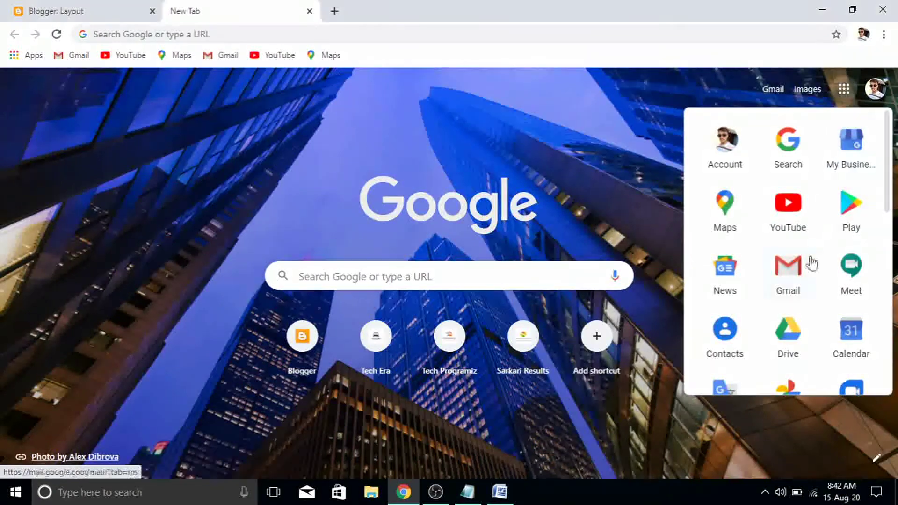
left_click(788, 334)
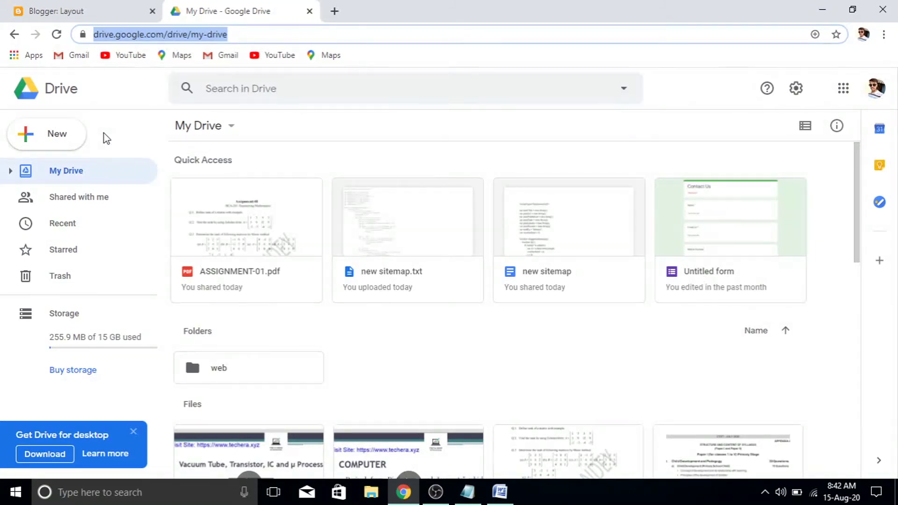
Upload the ASSIGNMENT-01 PDF from the Engineering Math folder to My Drive and dismiss the upload notices.
left_click(63, 138)
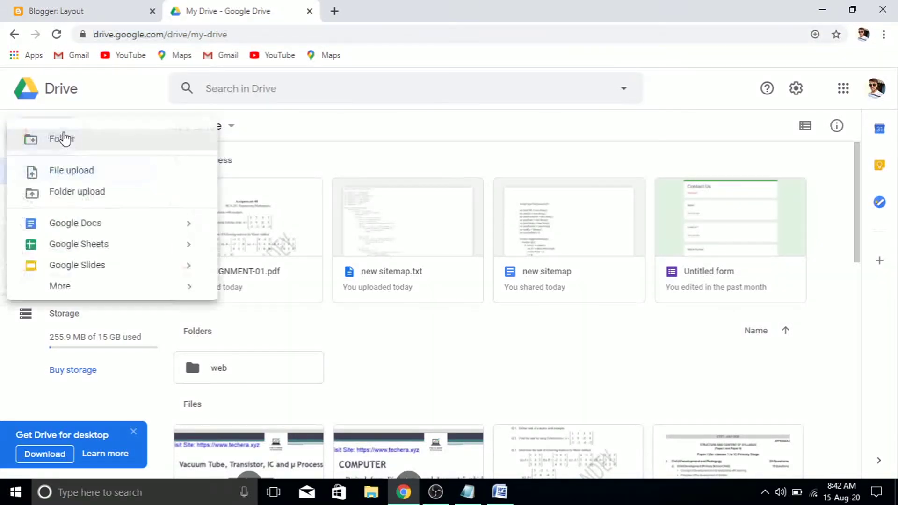
left_click(60, 171)
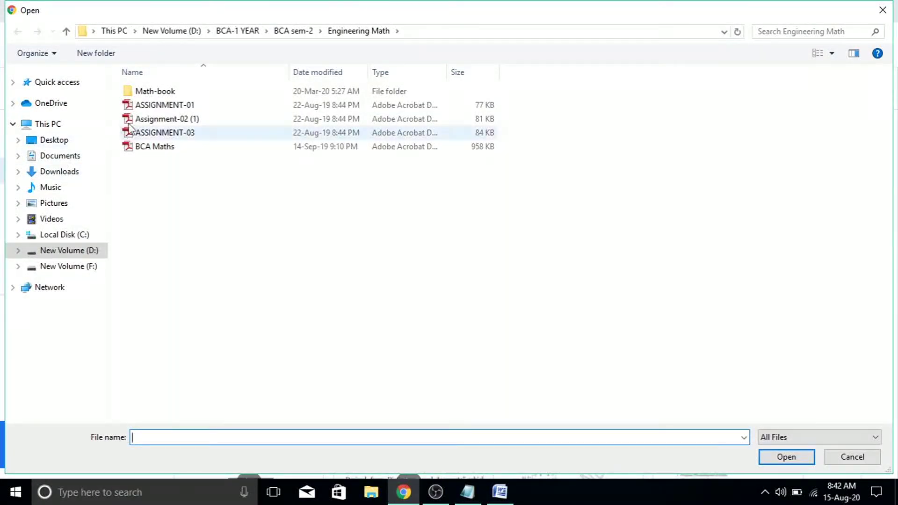
left_click(158, 106)
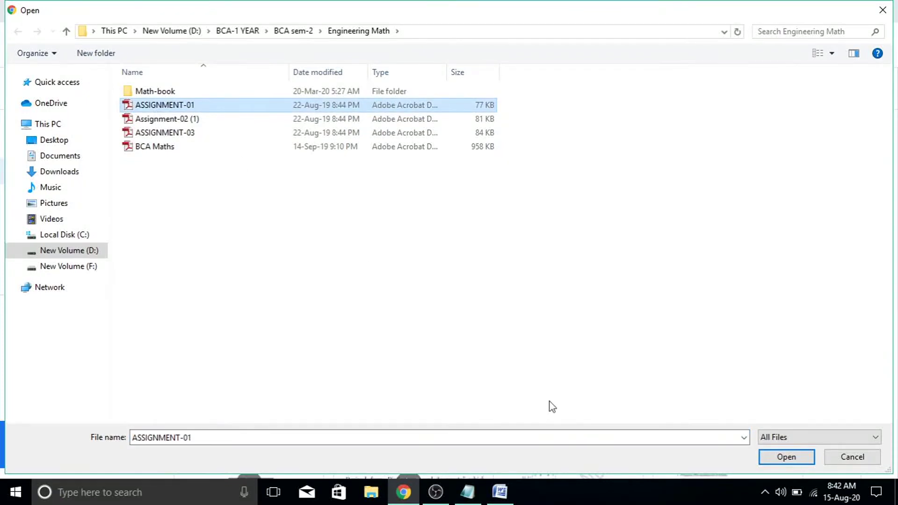
left_click(780, 458)
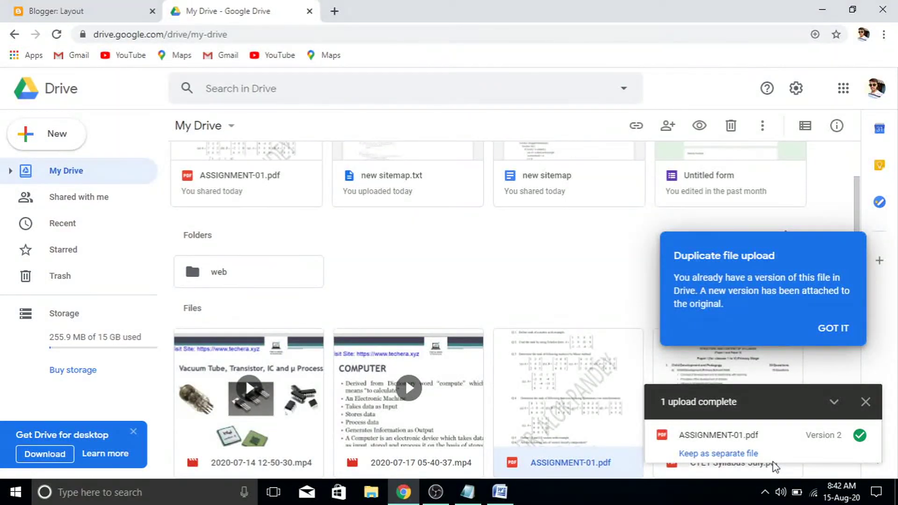
left_click(865, 402)
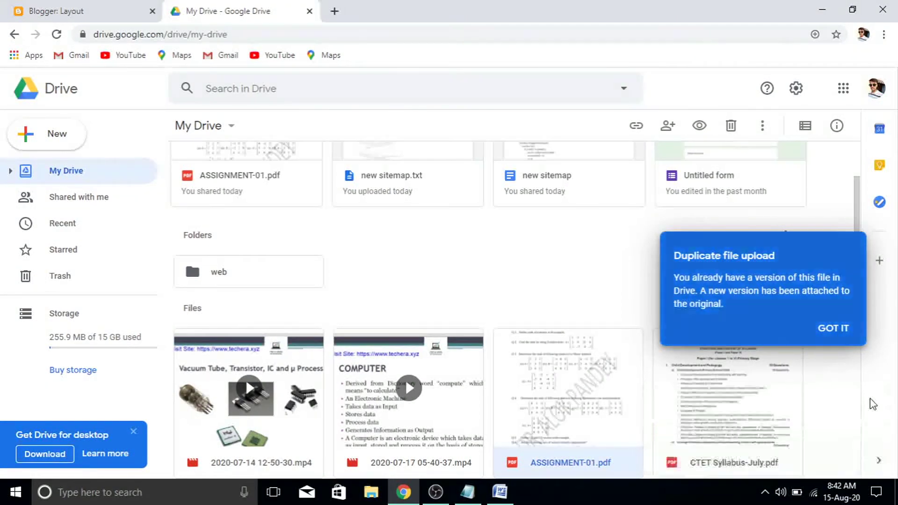
left_click(833, 329)
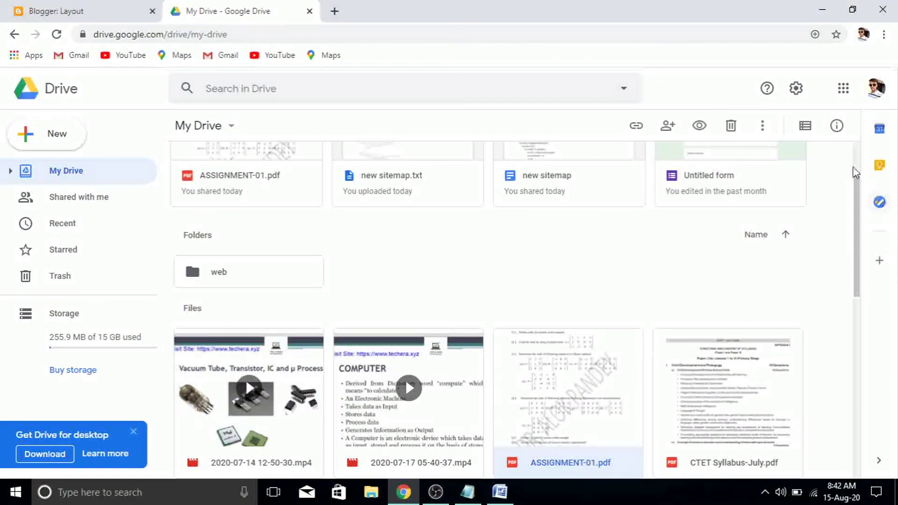
Copy the shareable link of ASSIGNMENT-01.pdf and paste it below the download link template in the Notepad file.
scroll(852, 163, "up", 2)
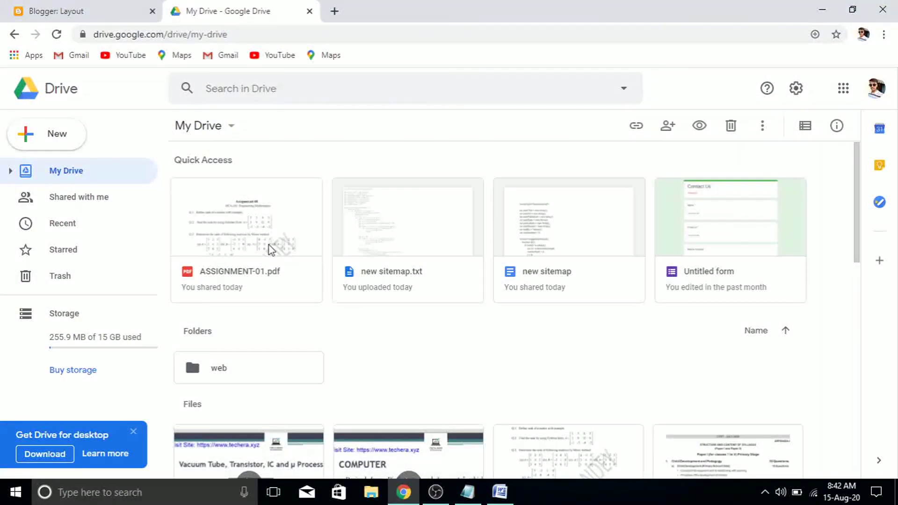
right_click(268, 246)
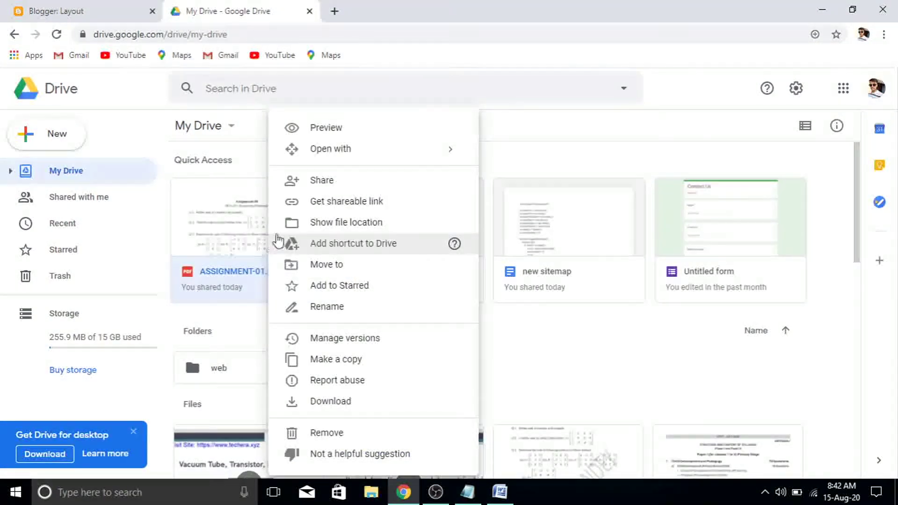
left_click(307, 203)
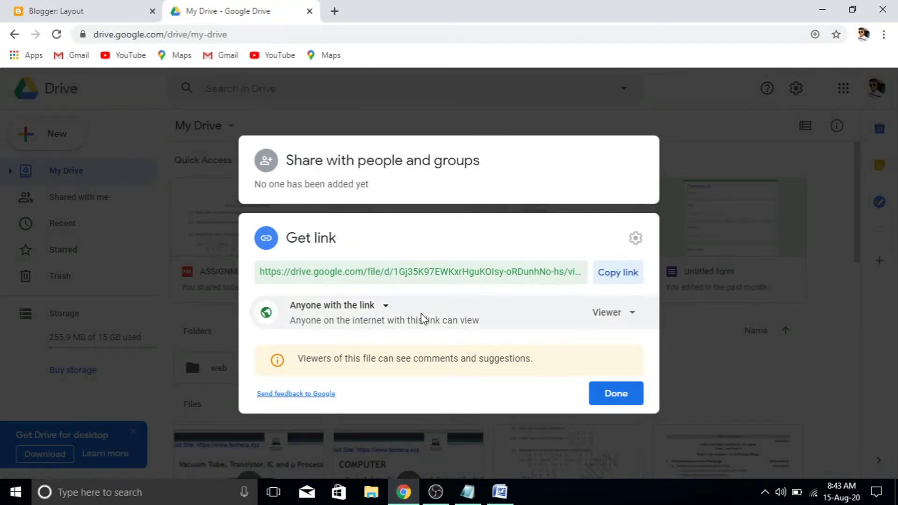
left_click(610, 277)
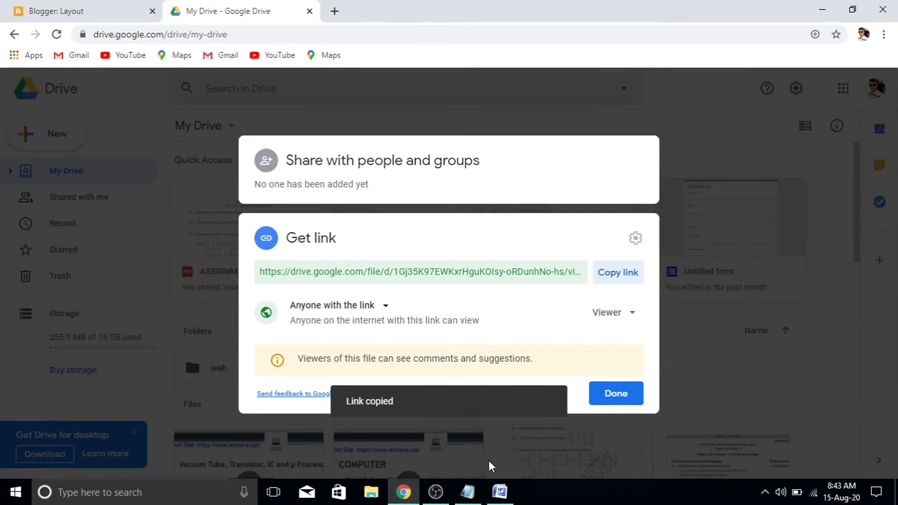
left_click(463, 499)
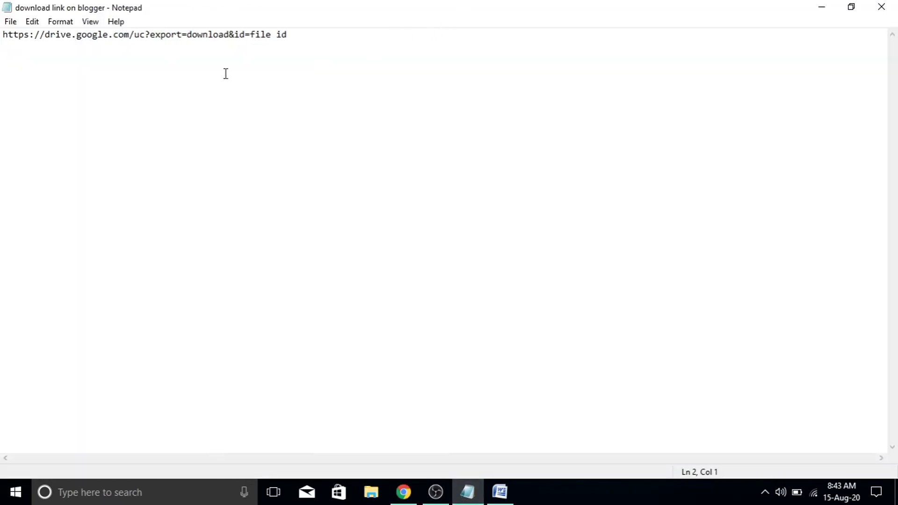
key("ctrl+v")
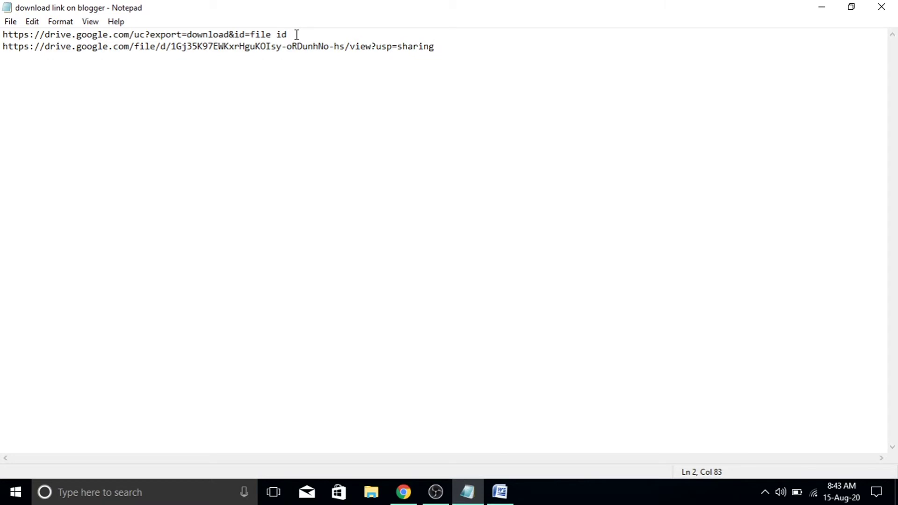
Replace the "file id" placeholder in the download link template with the file ID from the shared Drive link below it.
left_click_drag(297, 34, 2, 35)
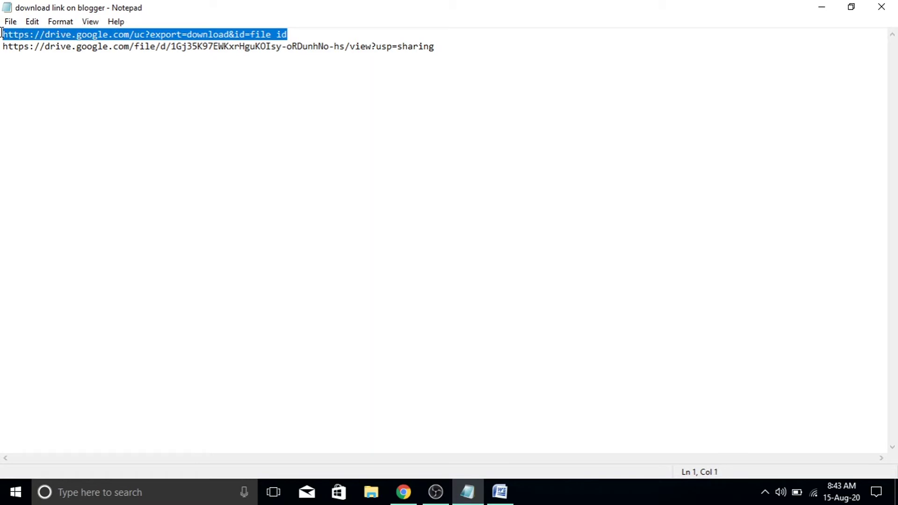
left_click(153, 128)
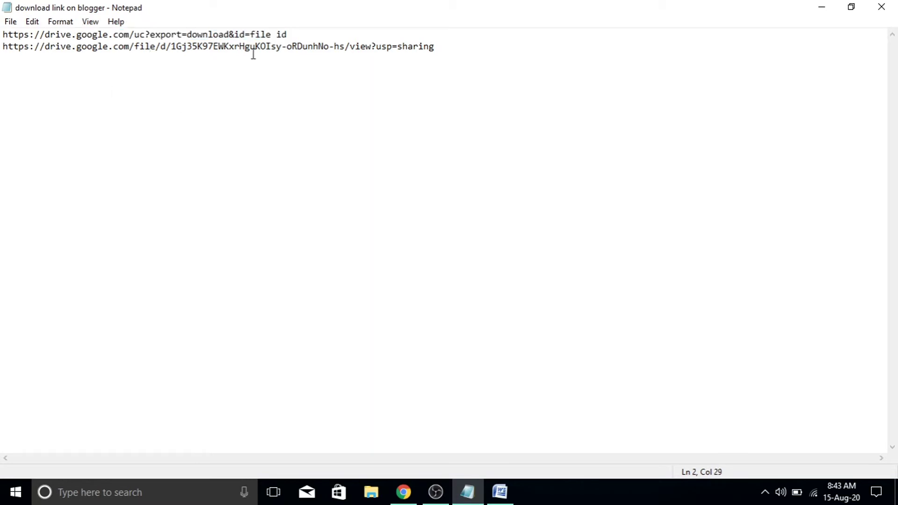
left_click_drag(286, 33, 252, 30)
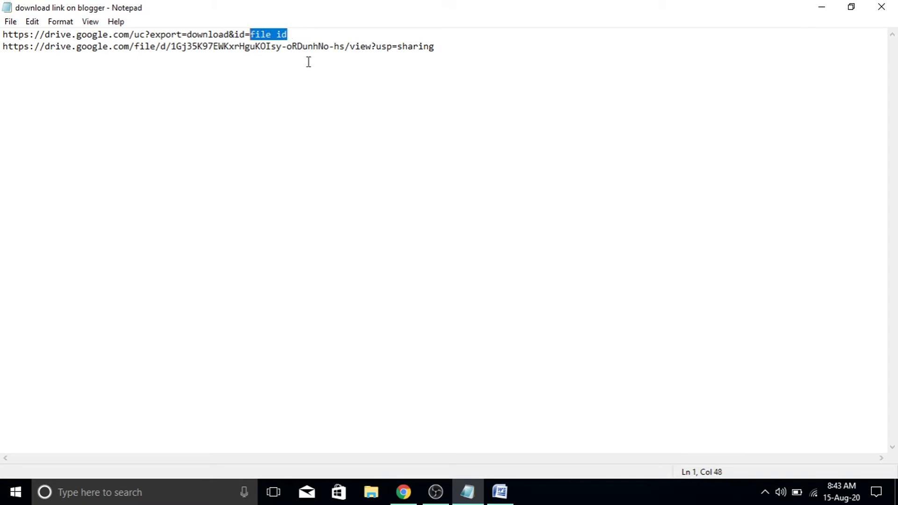
left_click(322, 69)
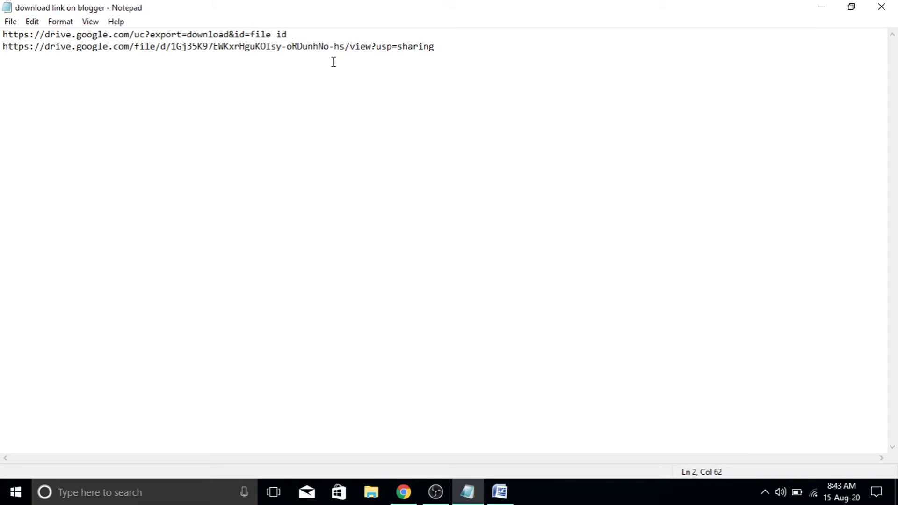
left_click_drag(172, 45, 344, 51)
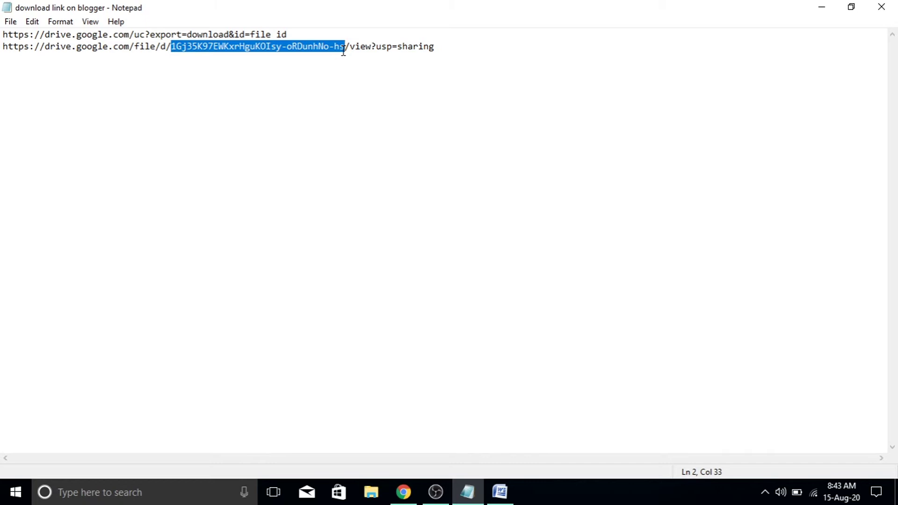
left_click(343, 50)
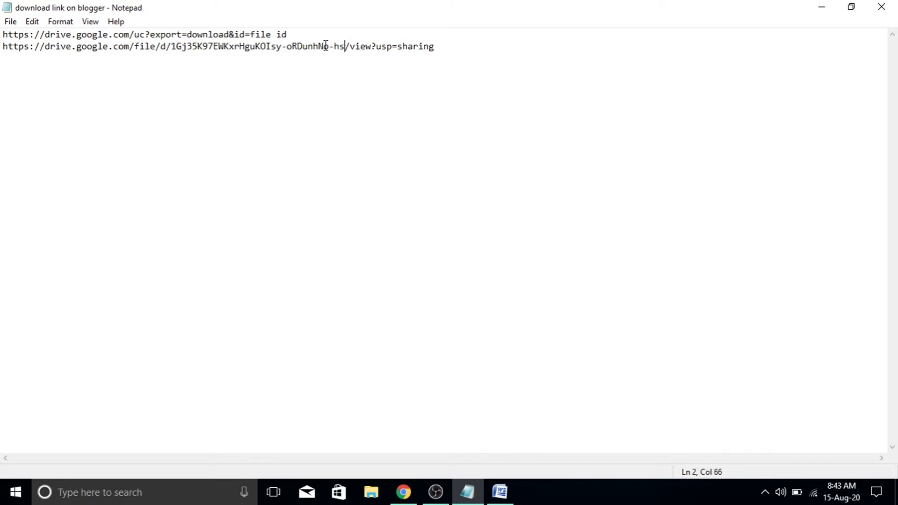
left_click_drag(294, 34, 251, 35)
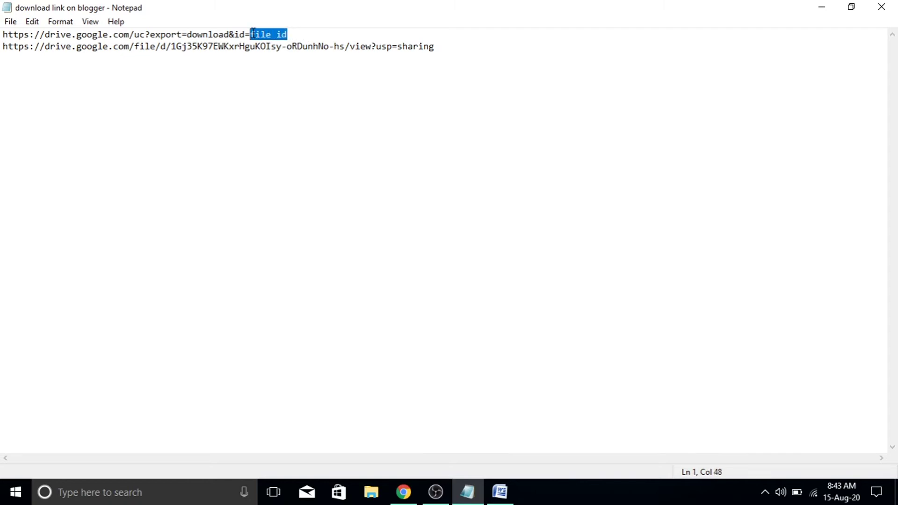
key("ctrl+v")
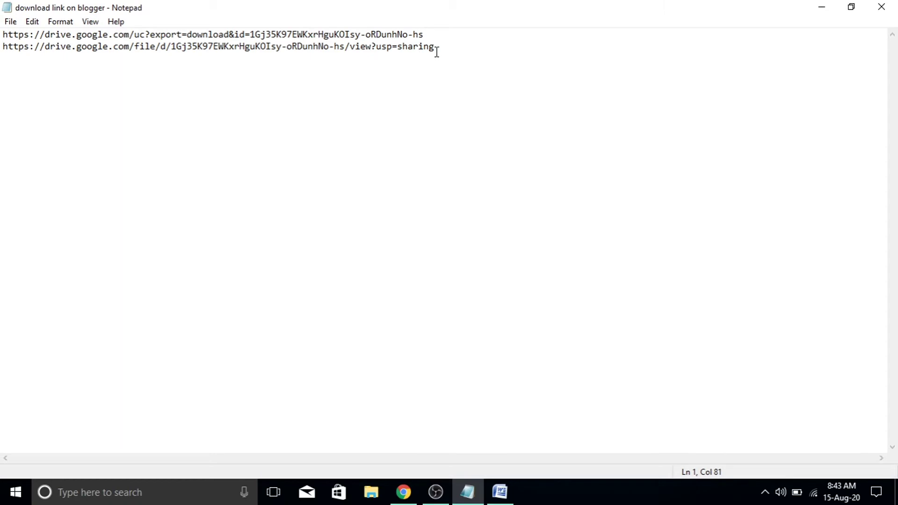
Delete the shared Drive link line from the Notepad file and copy the completed download link.
left_click_drag(434, 50, 2, 54)
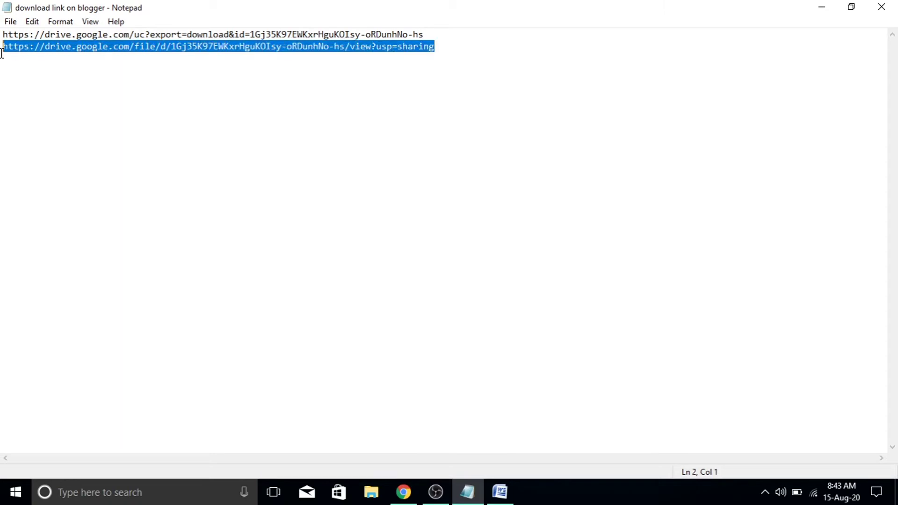
key("Delete")
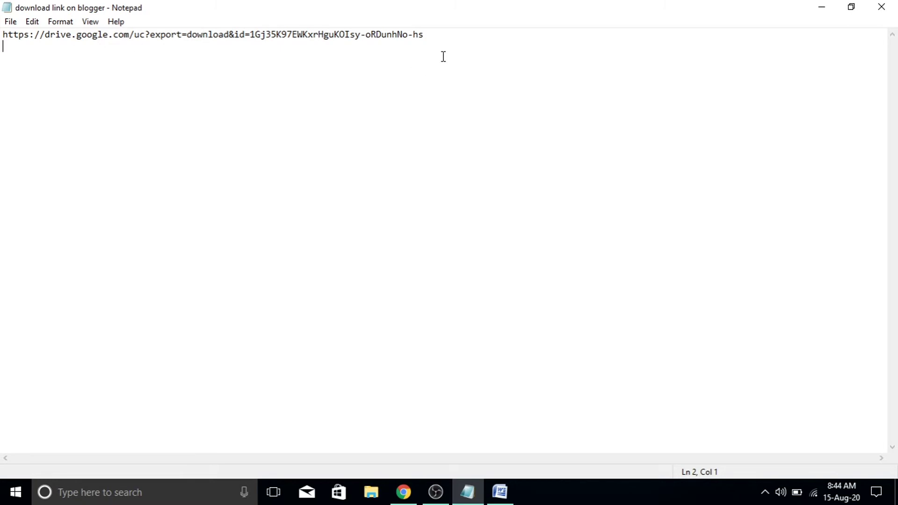
left_click_drag(437, 41, 408, 31)
left_click_drag(198, 54, 2, 27)
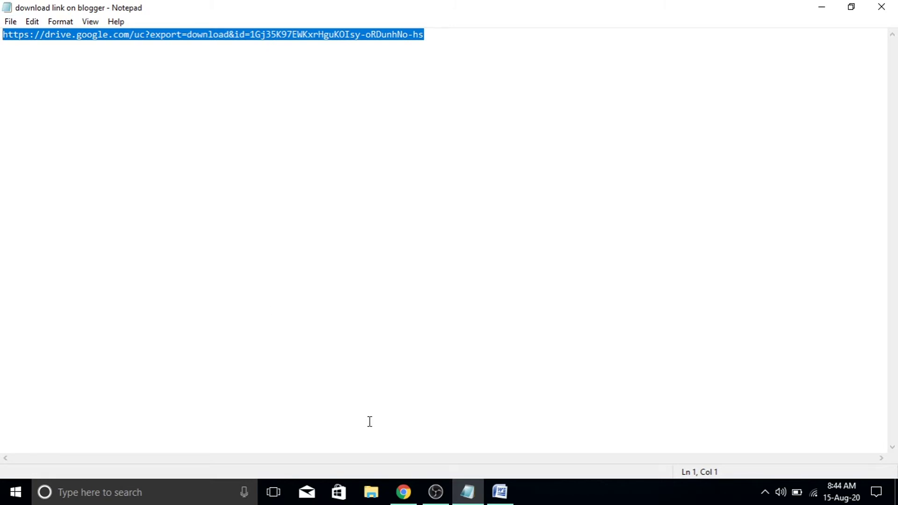
Switch to Blogger in Chrome and create a new post titled "Download File".
left_click(396, 496)
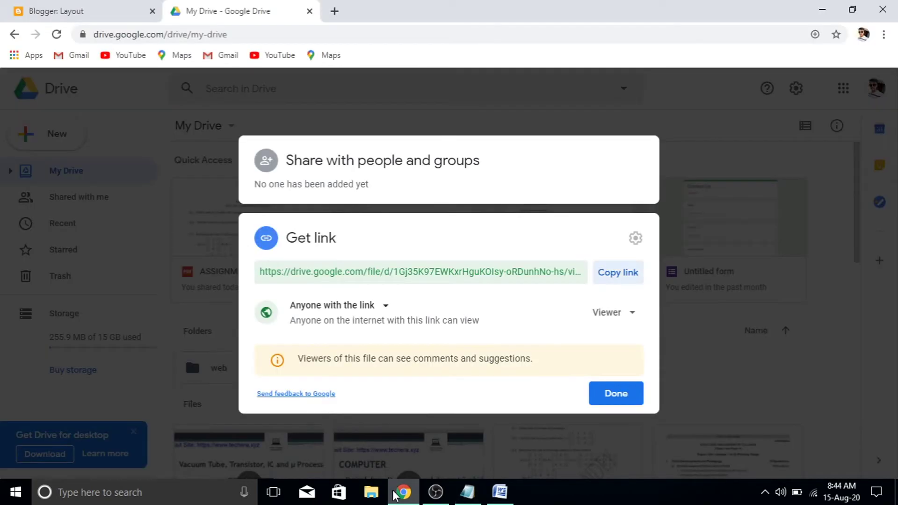
left_click(71, 9)
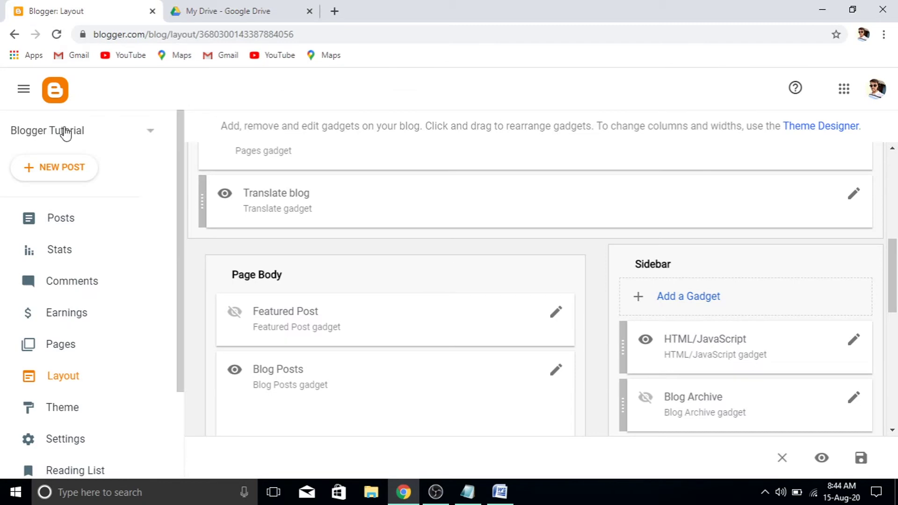
left_click(63, 173)
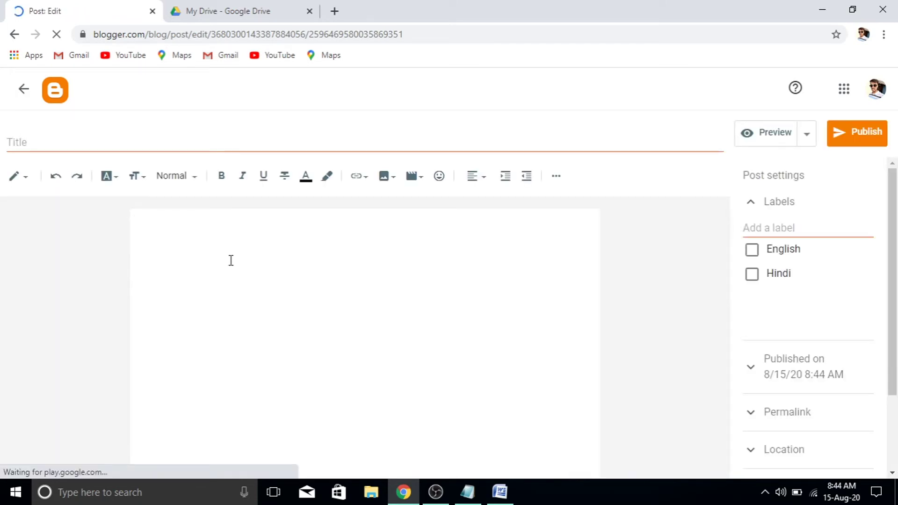
left_click(70, 143)
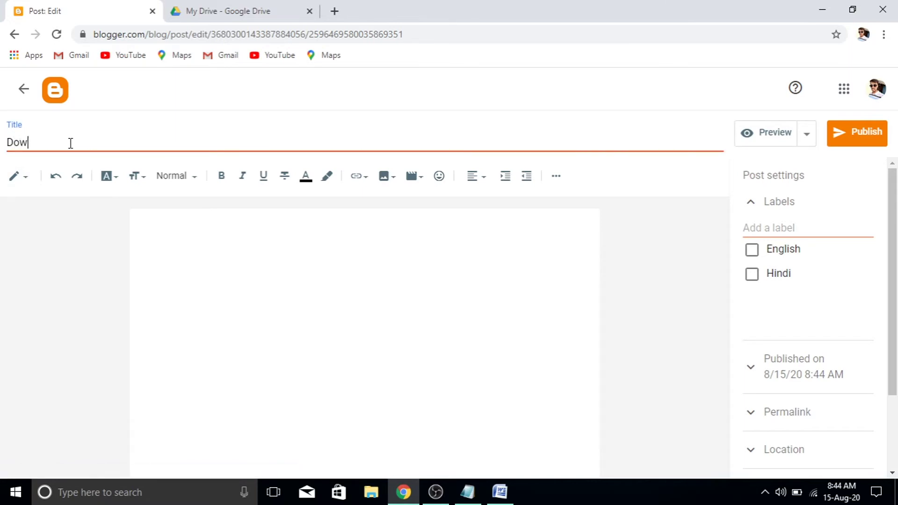
type("Download File")
Write "Click The Below Button To Download The File" in the post body.
left_click(196, 288)
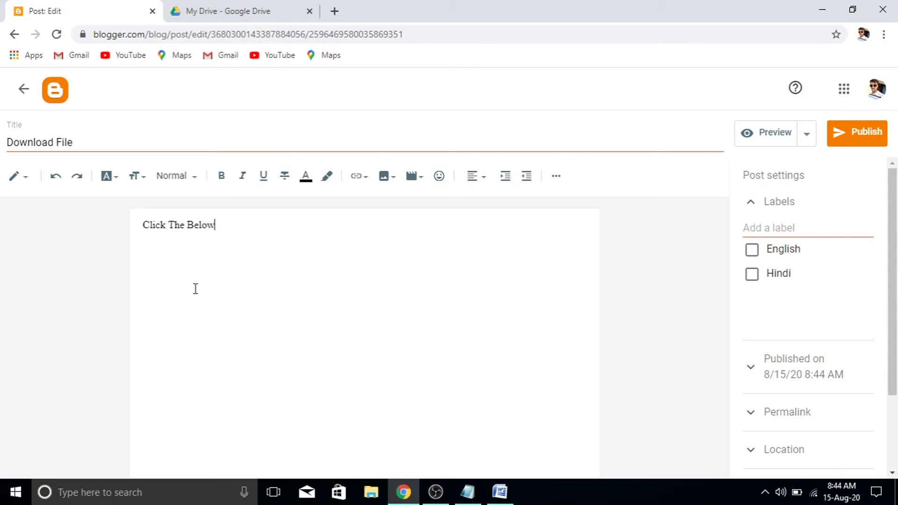
type("Button To Downlo")
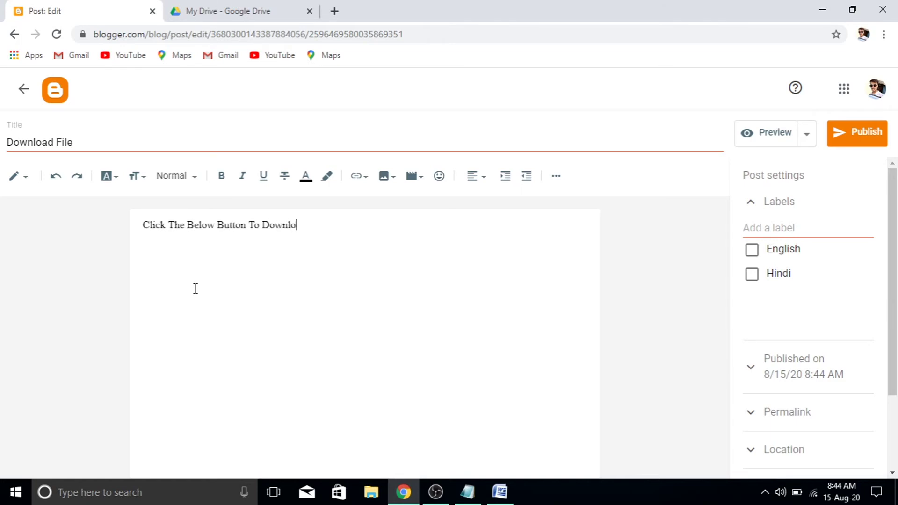
type("ad The File")
Format the body sentence as bold, centred, Large text in dark red.
left_click_drag(355, 230, 137, 220)
left_click(222, 177)
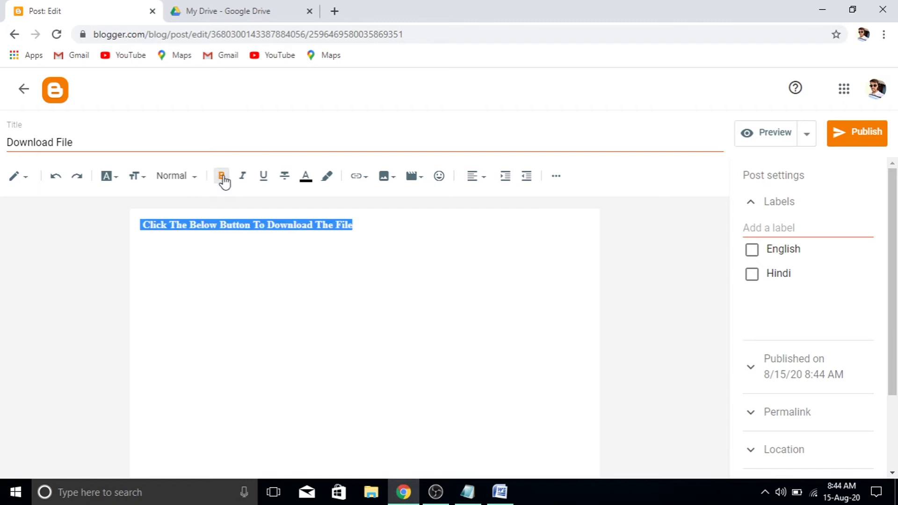
left_click(462, 178)
left_click(469, 215)
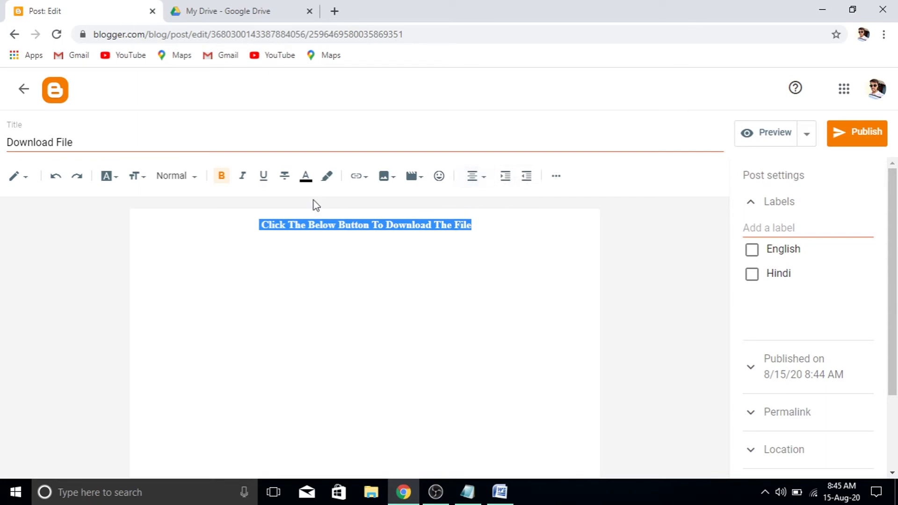
left_click(135, 177)
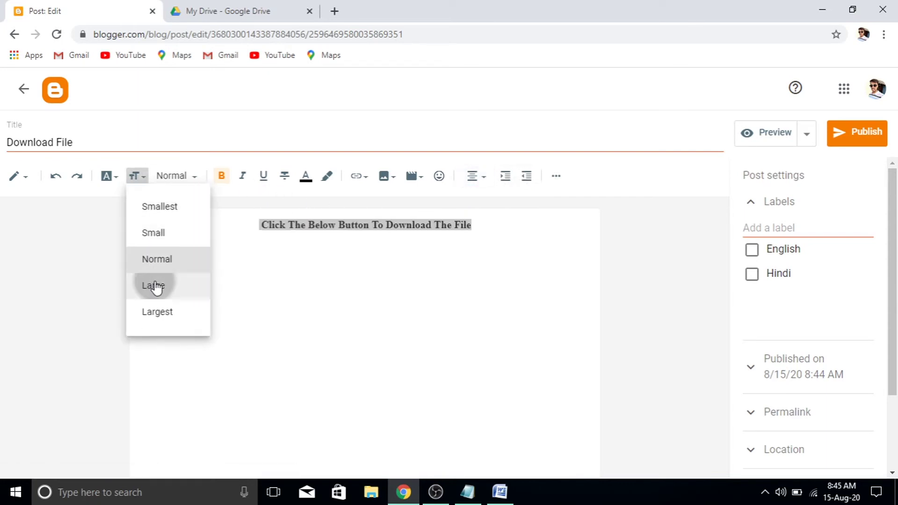
left_click(155, 285)
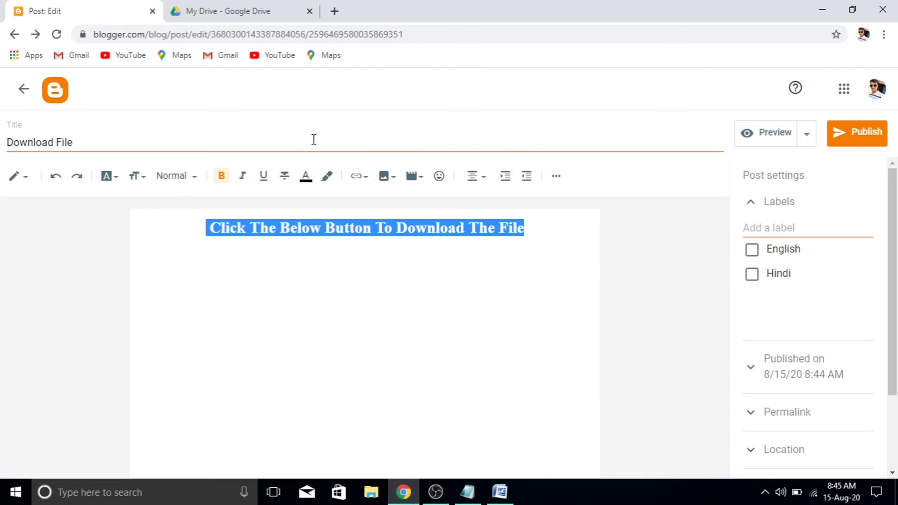
left_click(306, 176)
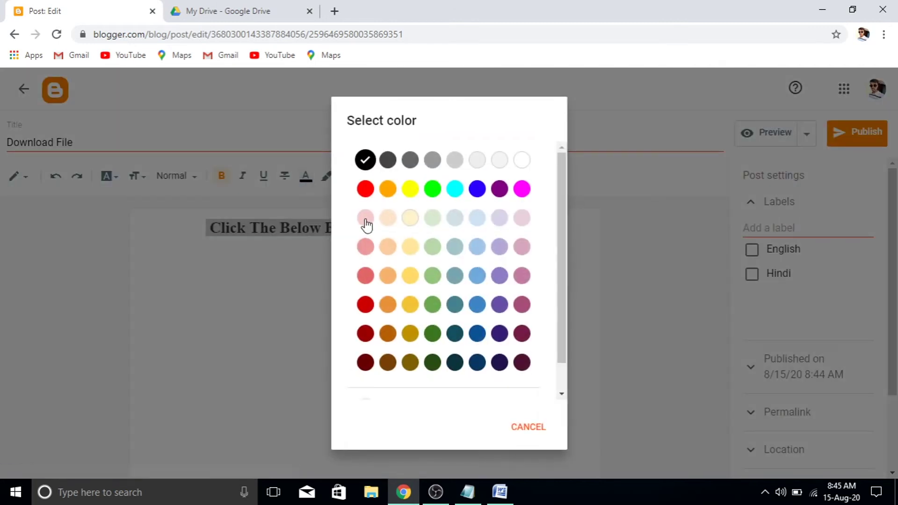
left_click(363, 304)
left_click(360, 298)
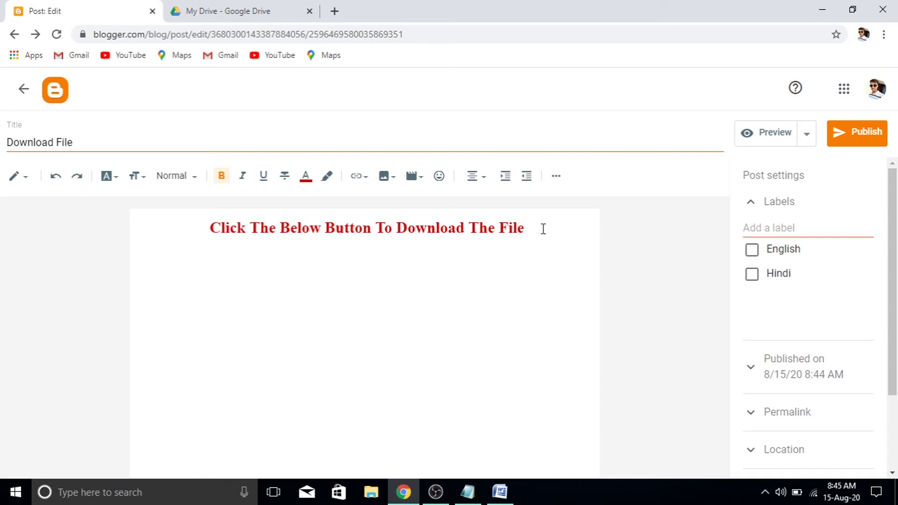
Upload the "download (2)" image from the Pictures folder and insert it into the post.
key("Up")
left_click(384, 180)
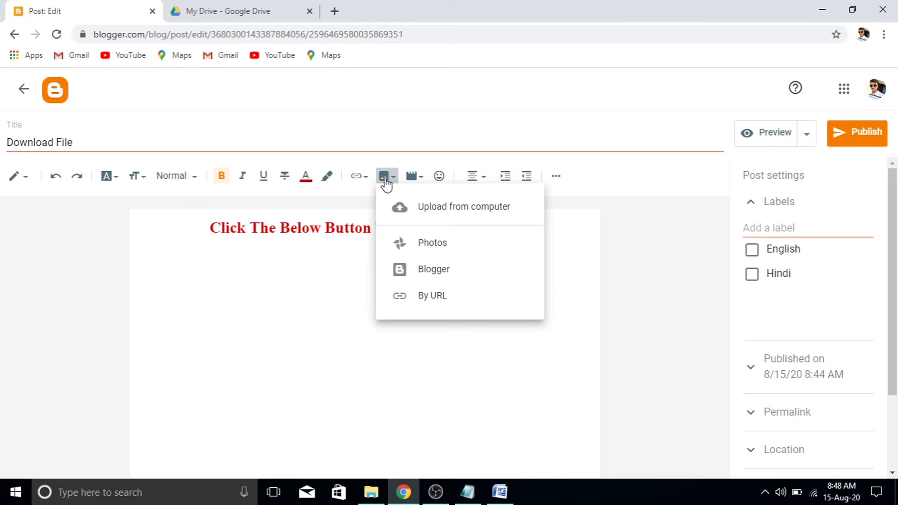
left_click(399, 210)
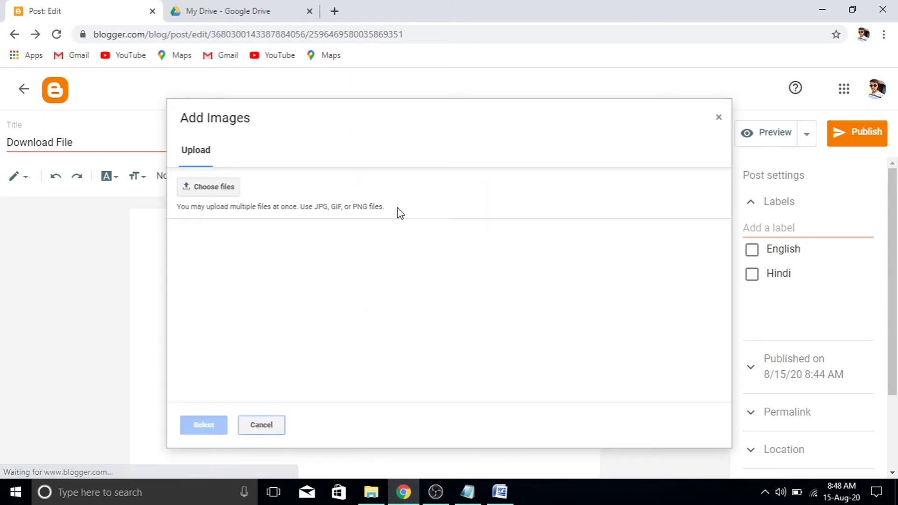
left_click(215, 187)
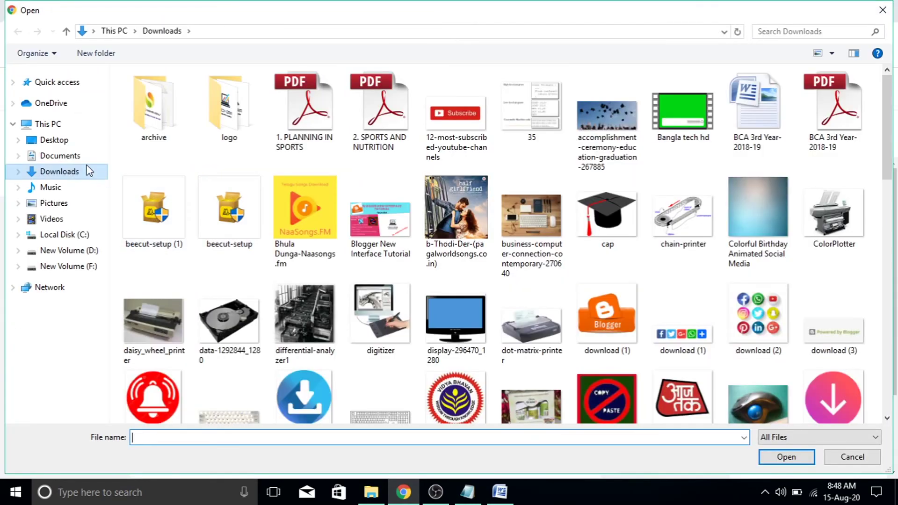
left_click(55, 203)
left_click(437, 126)
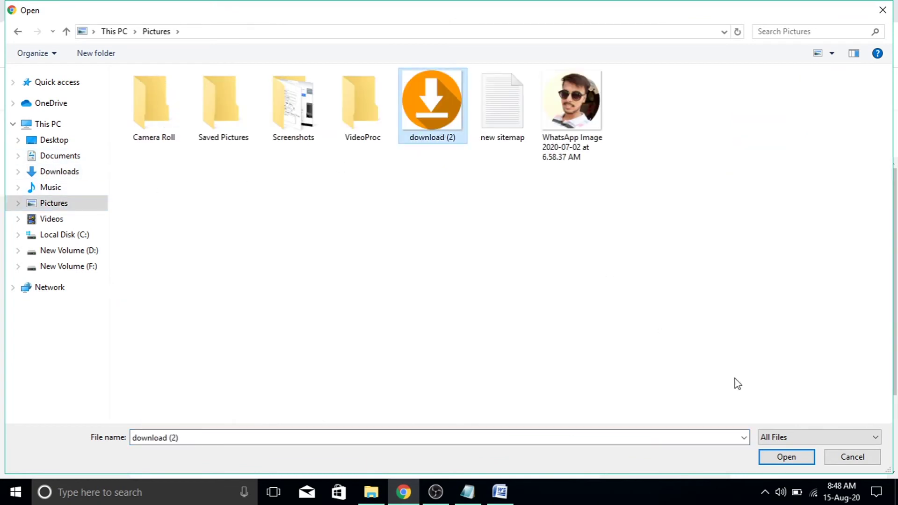
left_click(786, 457)
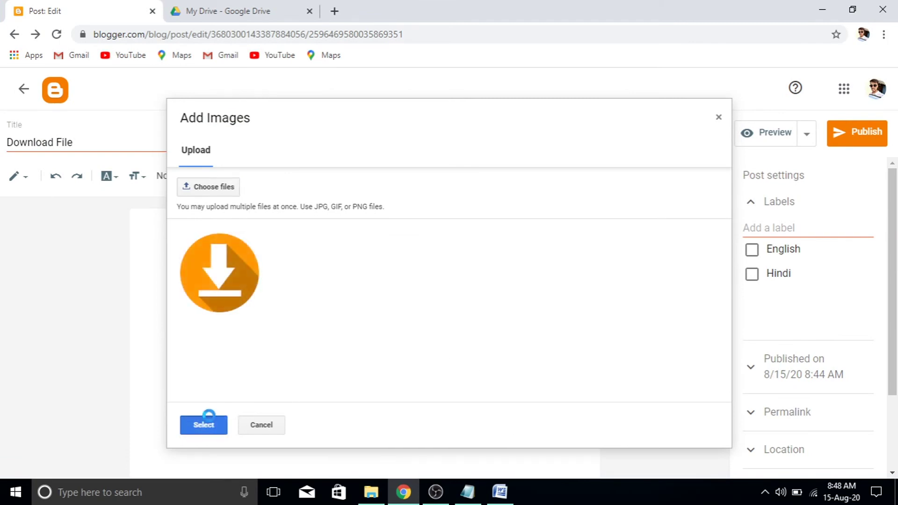
left_click(209, 416)
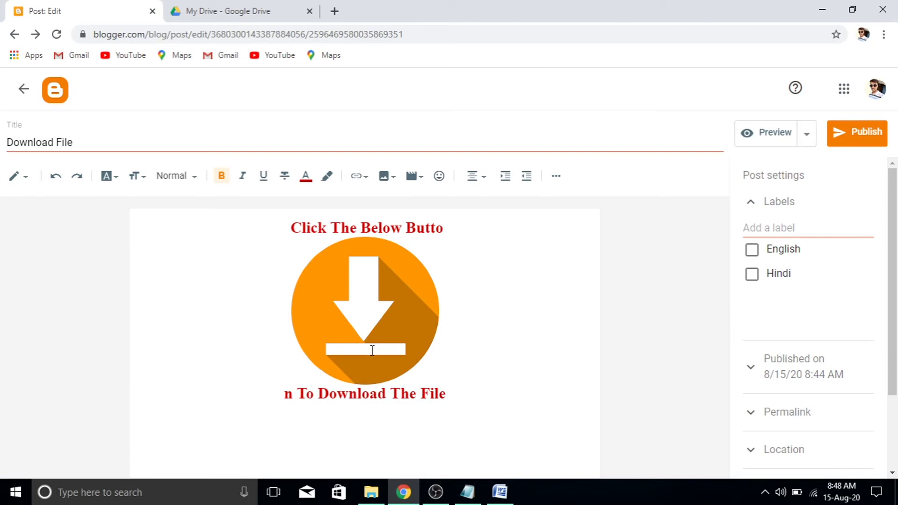
Move the download image below the sentence so the text stays on one line.
left_click_drag(373, 351, 381, 475)
left_click(512, 294)
left_click_drag(369, 306, 409, 451)
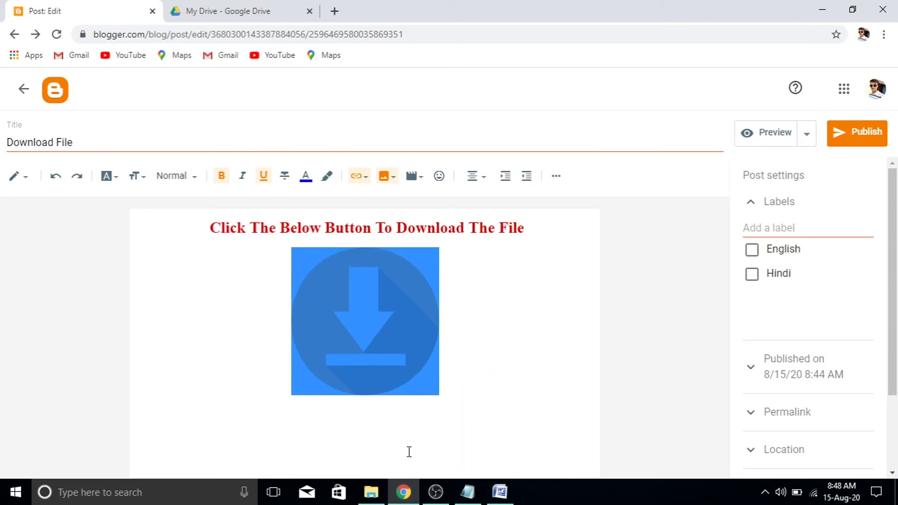
left_click(456, 357)
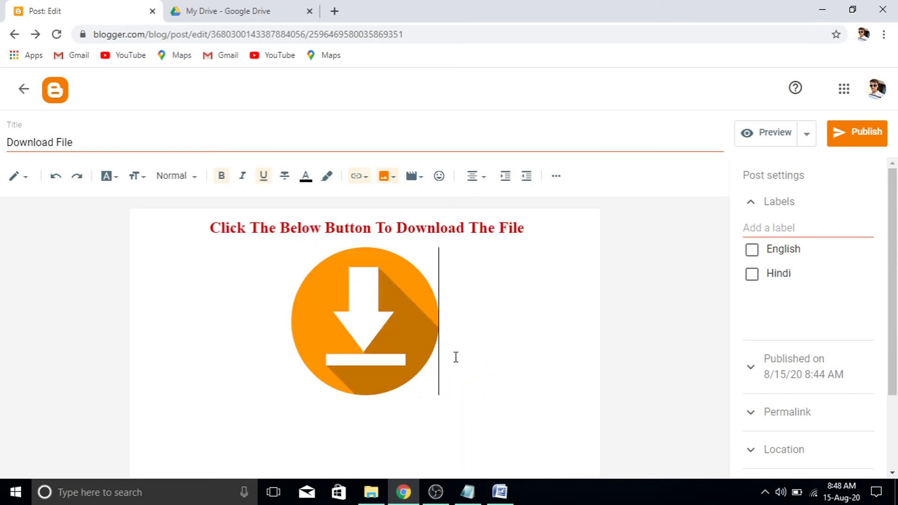
Link the download image to the direct-download Google Drive URL saved in the "download link on blogger" Notepad file.
left_click(353, 333)
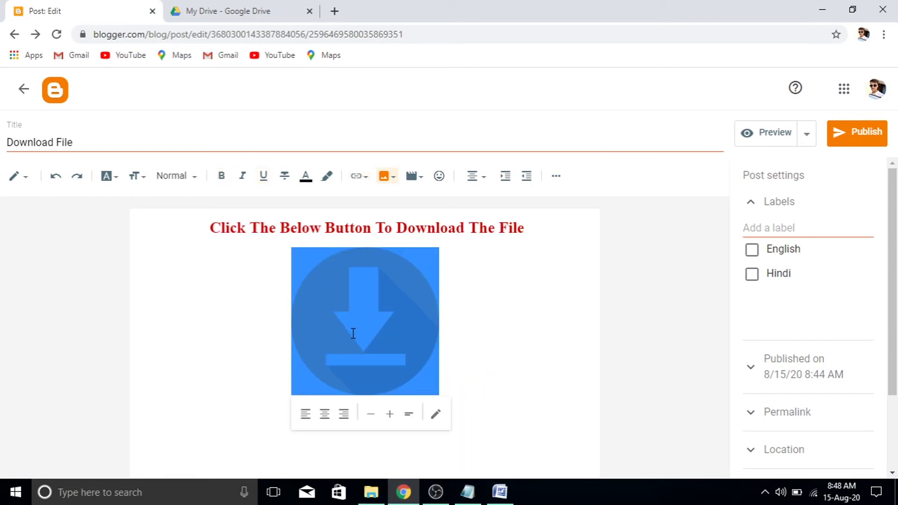
left_click(358, 177)
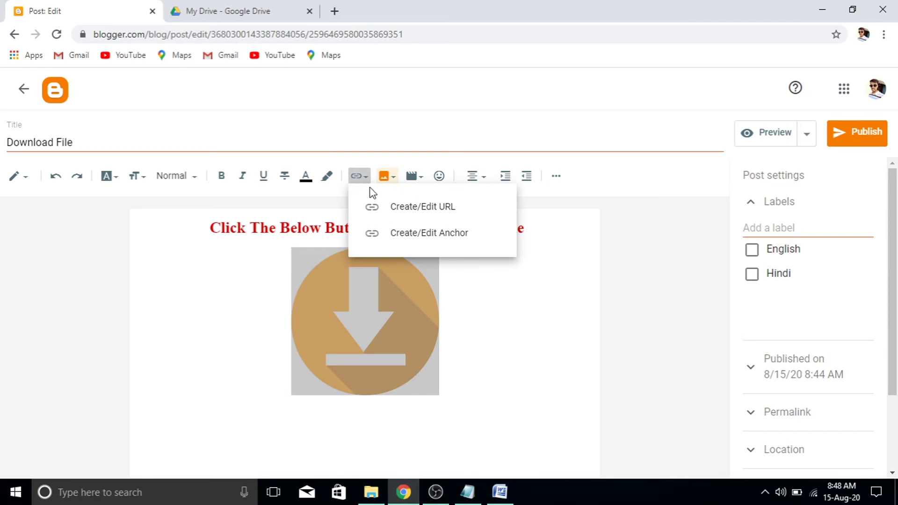
left_click(398, 212)
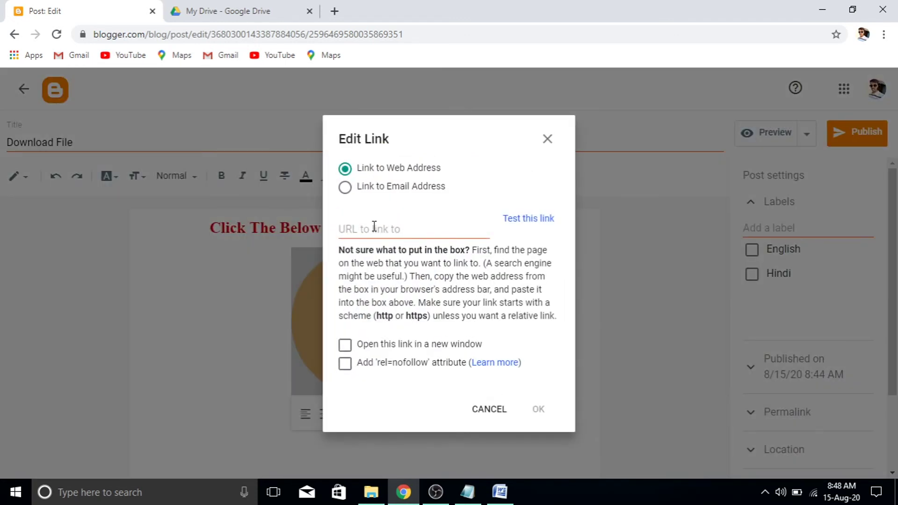
left_click(374, 227)
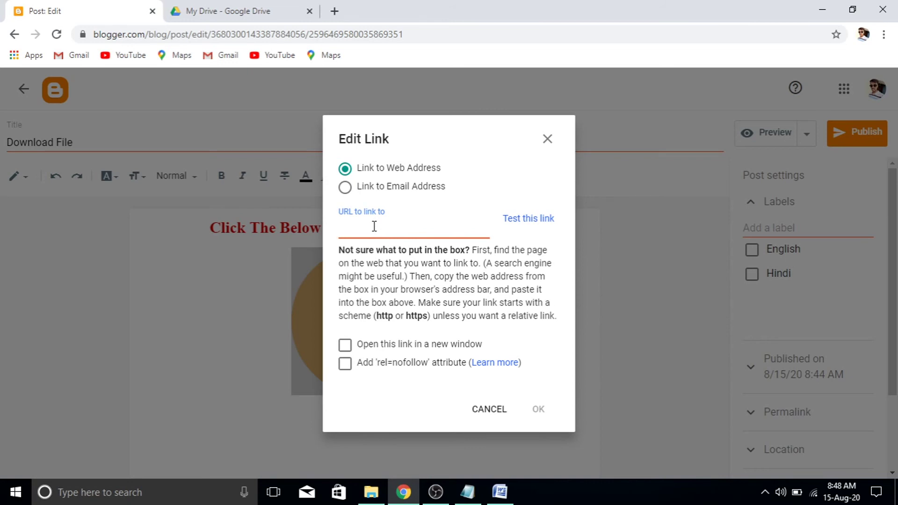
left_click(467, 491)
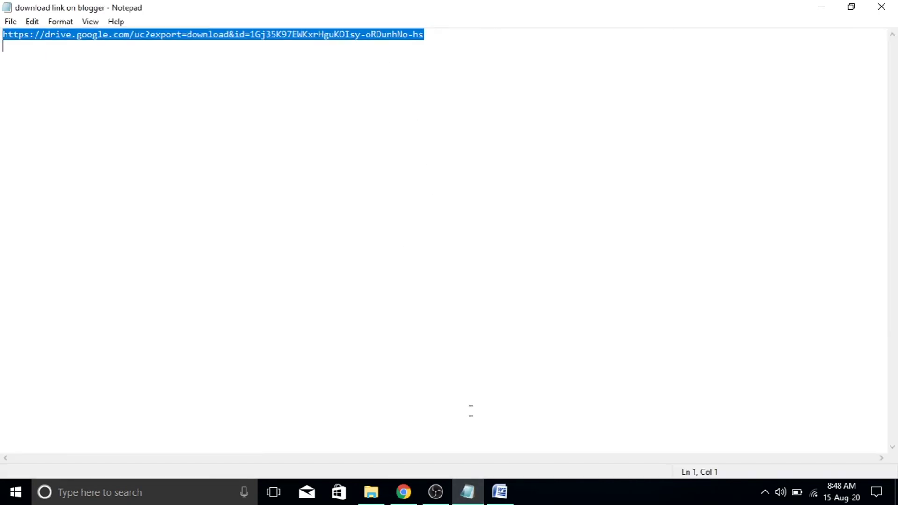
left_click(411, 499)
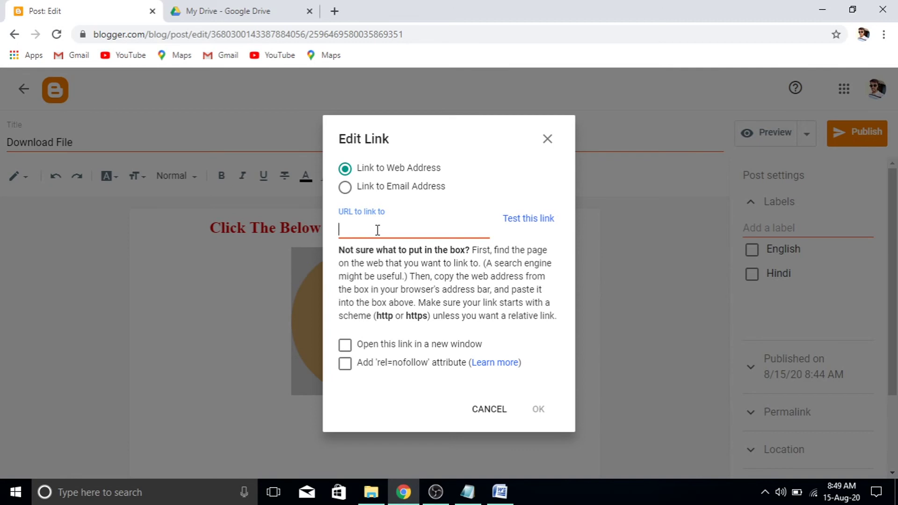
left_click(468, 492)
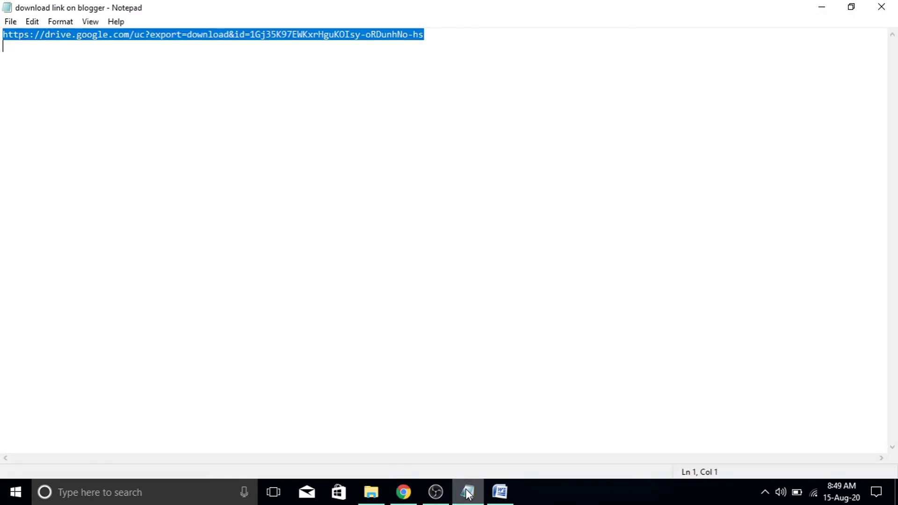
left_click(403, 492)
left_click(364, 226)
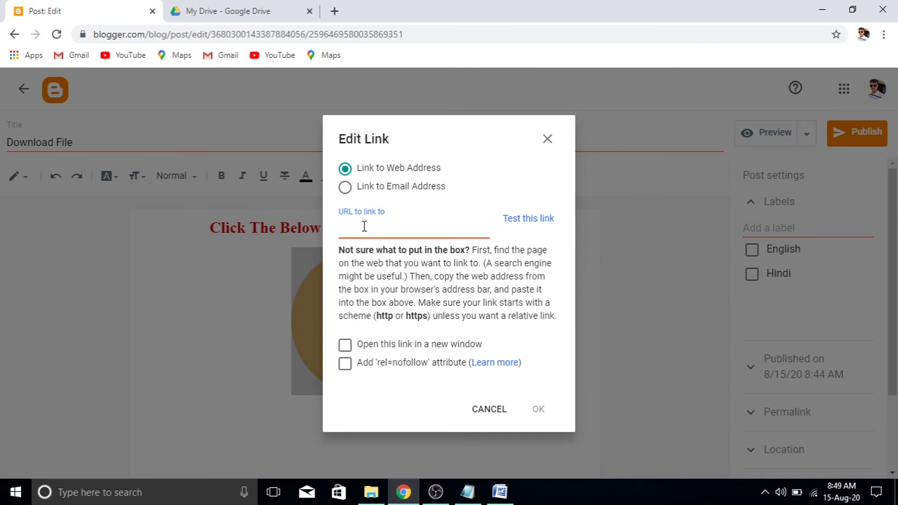
key("ctrl+v")
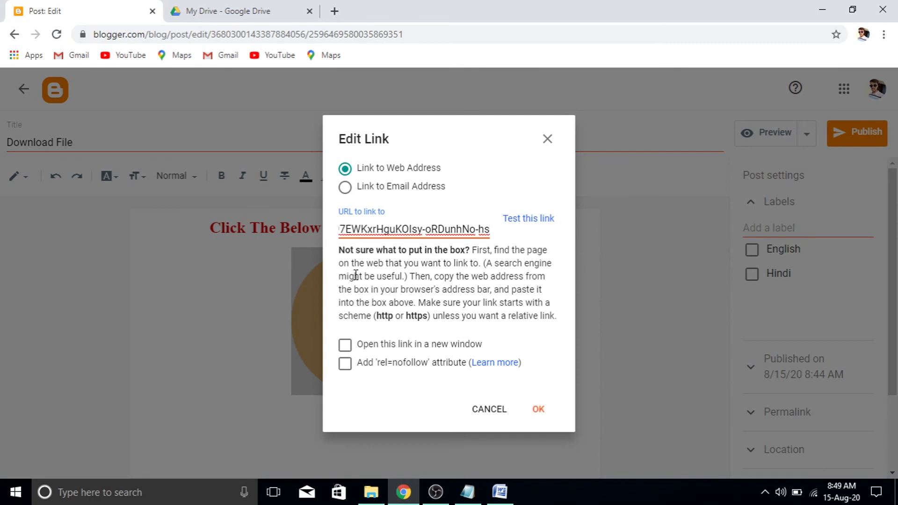
Set the image's link to open in a new window and apply it.
left_click(346, 346)
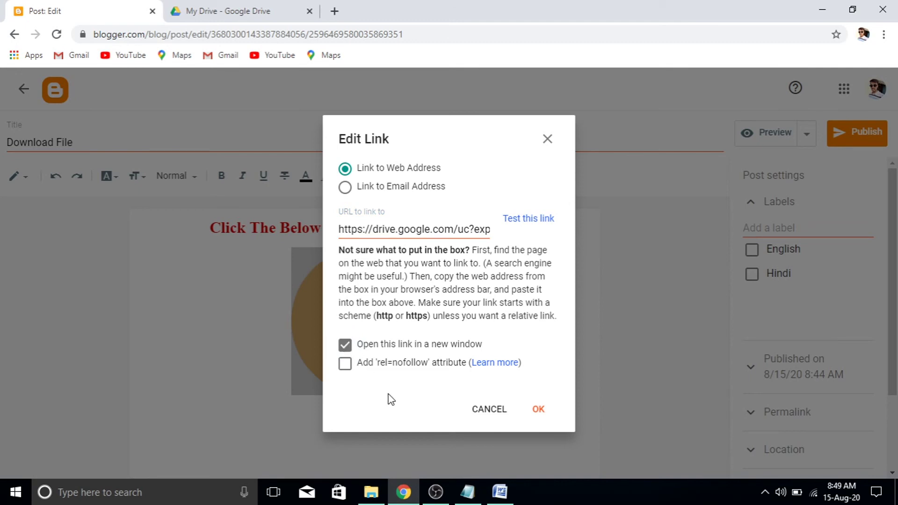
left_click(536, 410)
left_click(537, 408)
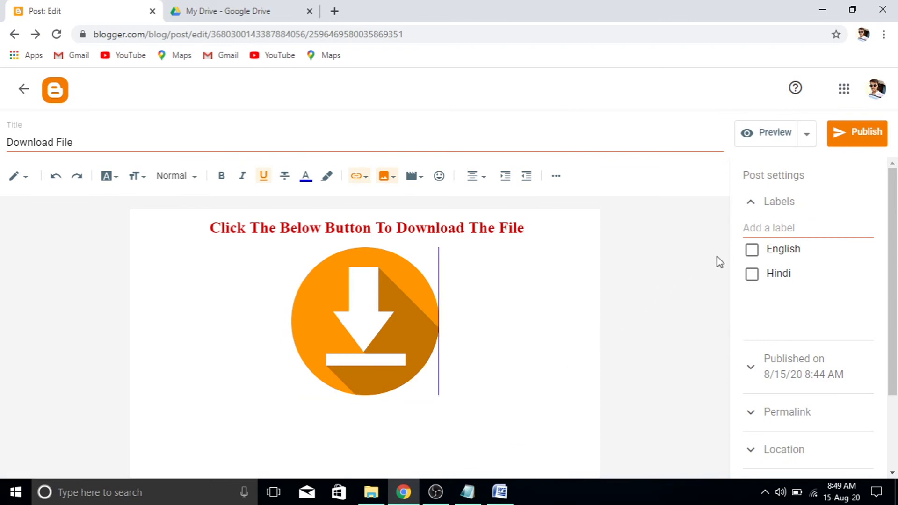
Publish the "Download File" post and view the live blog.
left_click(839, 145)
left_click(505, 306)
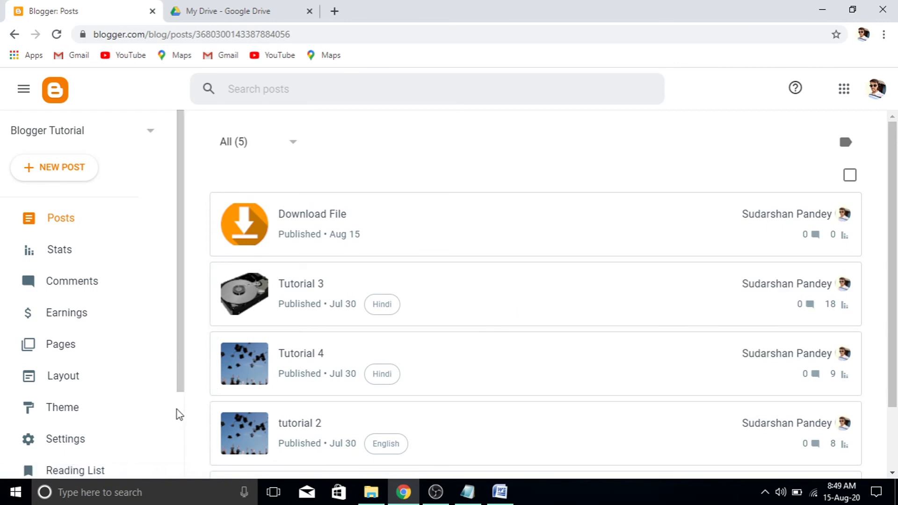
scroll(178, 414, "down", 3)
left_click(72, 391)
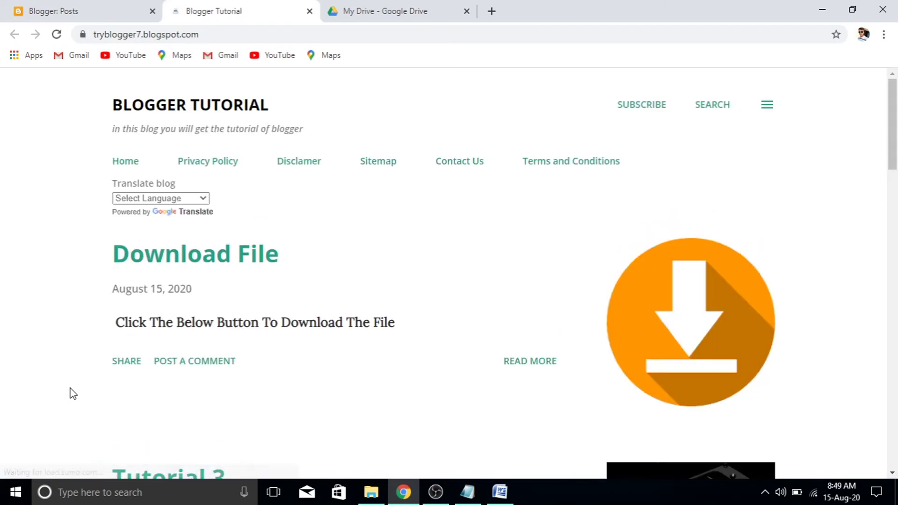
Open the full "Download File" post on the live blog and download the file through its button image.
left_click(531, 361)
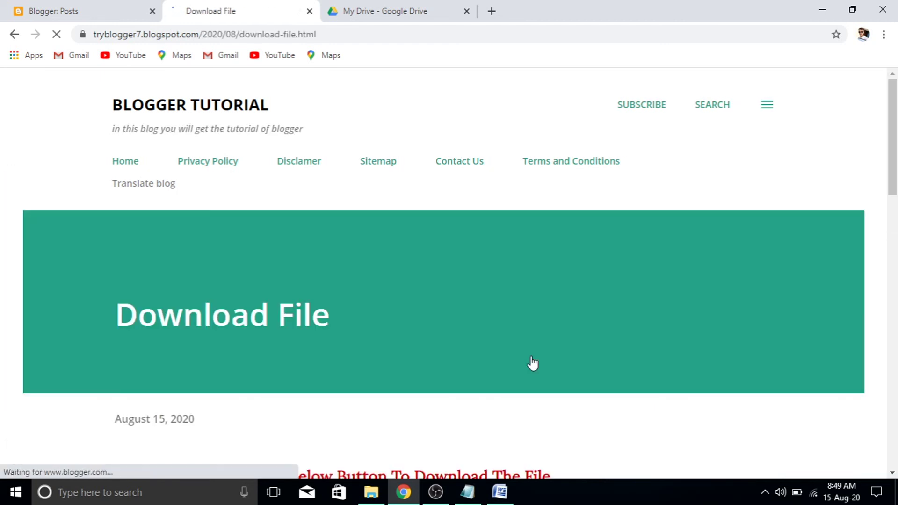
left_click(892, 473)
left_click(891, 472)
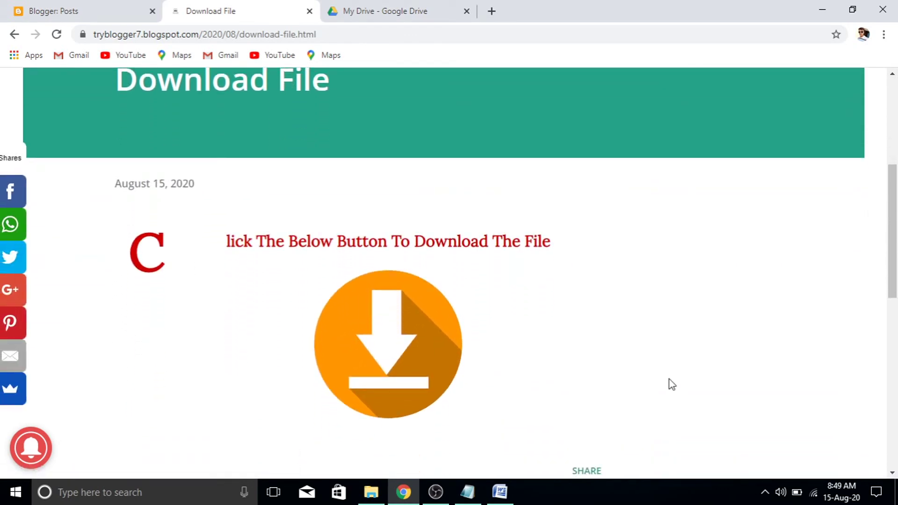
left_click(408, 356)
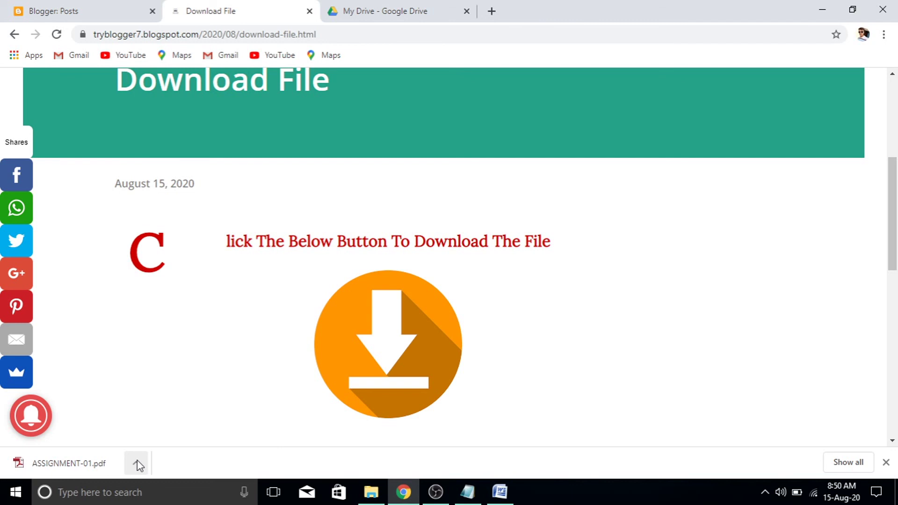
Return to the blog's home page and look at the download link saved in Notepad.
scroll(337, 183, "up", 5)
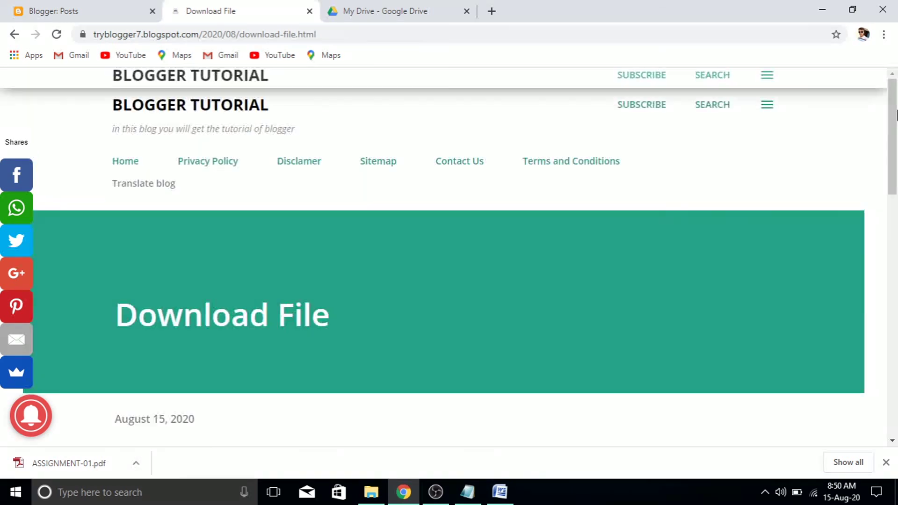
left_click(125, 164)
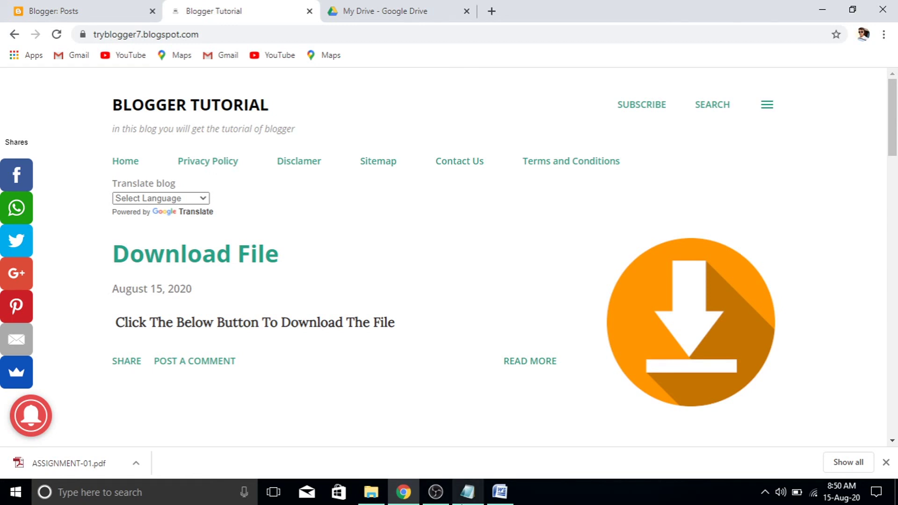
left_click(467, 492)
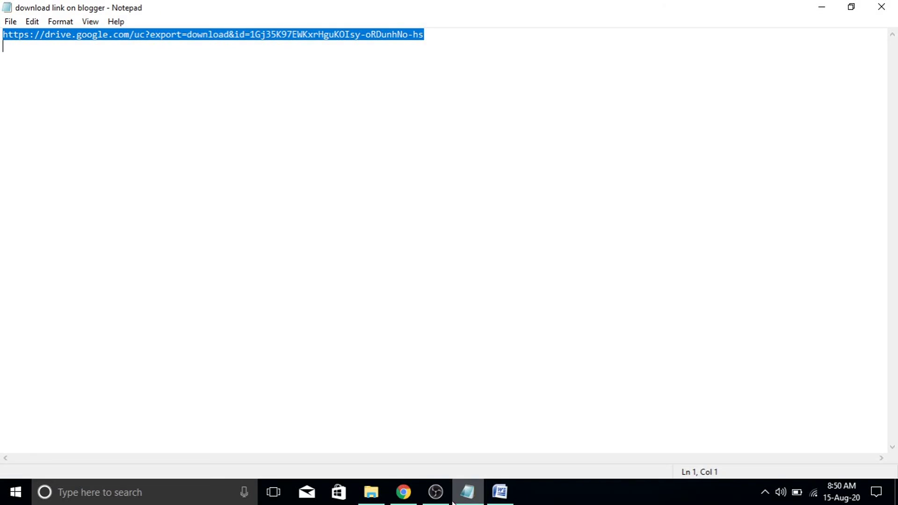
left_click(410, 498)
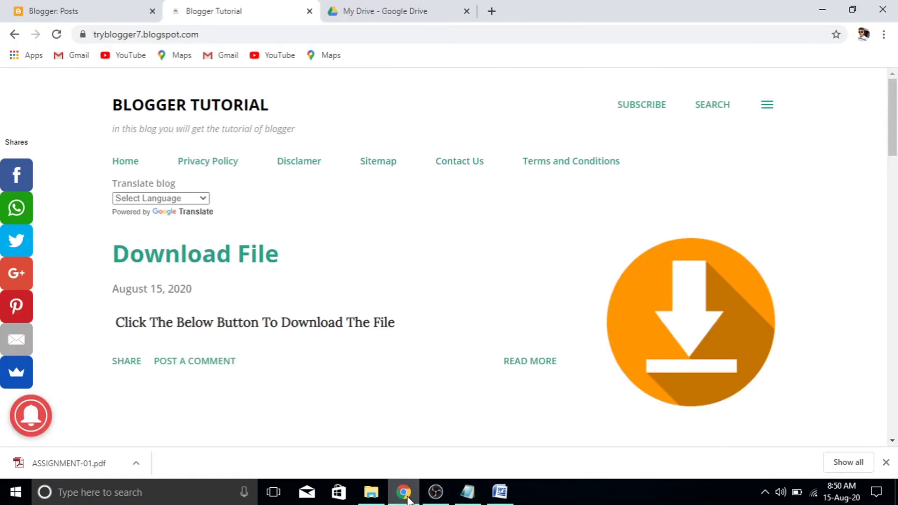